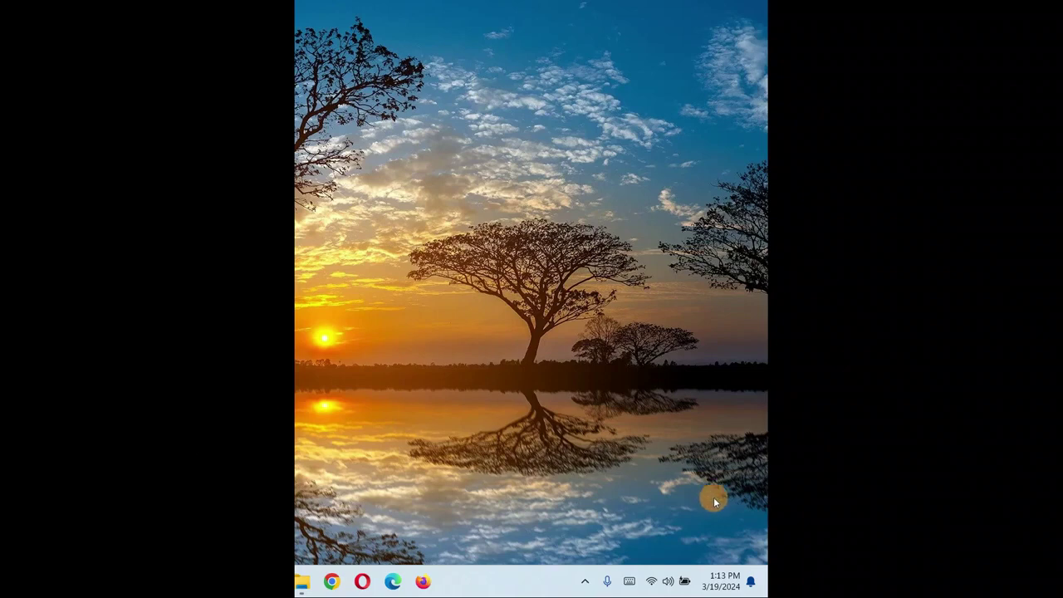
Step: Raise the speaker volume to near maximum from the quick settings panel
{"action": "left_click", "coordinate": [665, 585]}
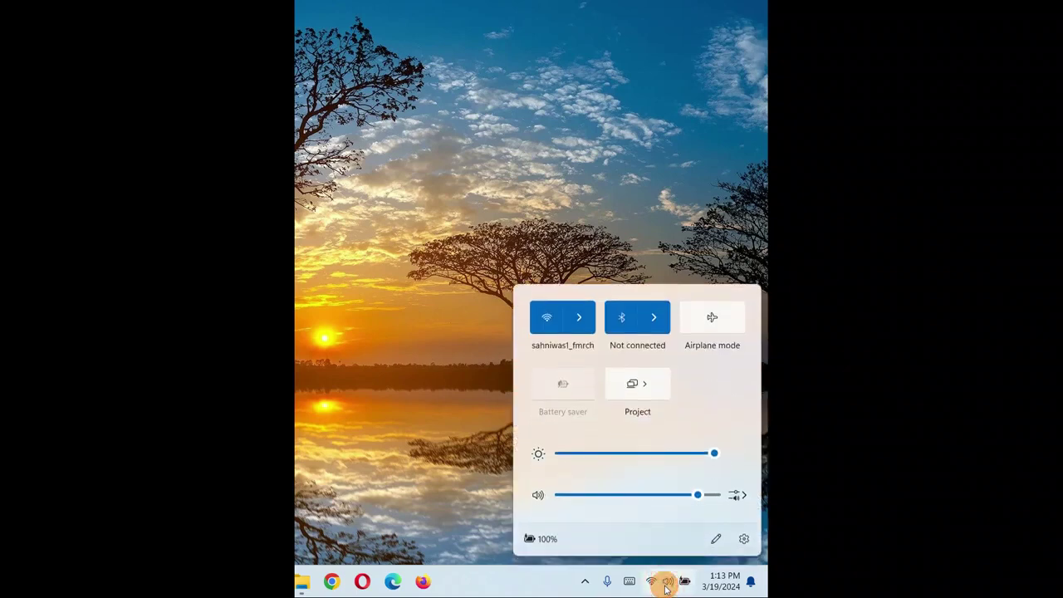
{"action": "left_click", "coordinate": [609, 493]}
{"action": "left_click", "coordinate": [653, 496]}
{"action": "left_click_drag", "start_coordinate": [654, 502], "coordinate": [709, 496]}
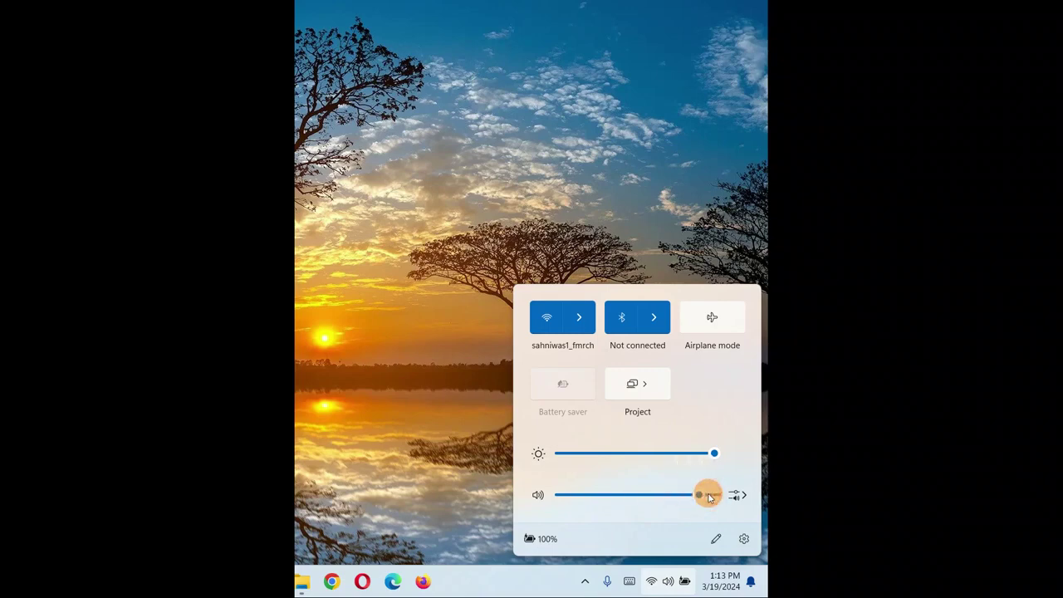
{"action": "left_click", "coordinate": [486, 582]}
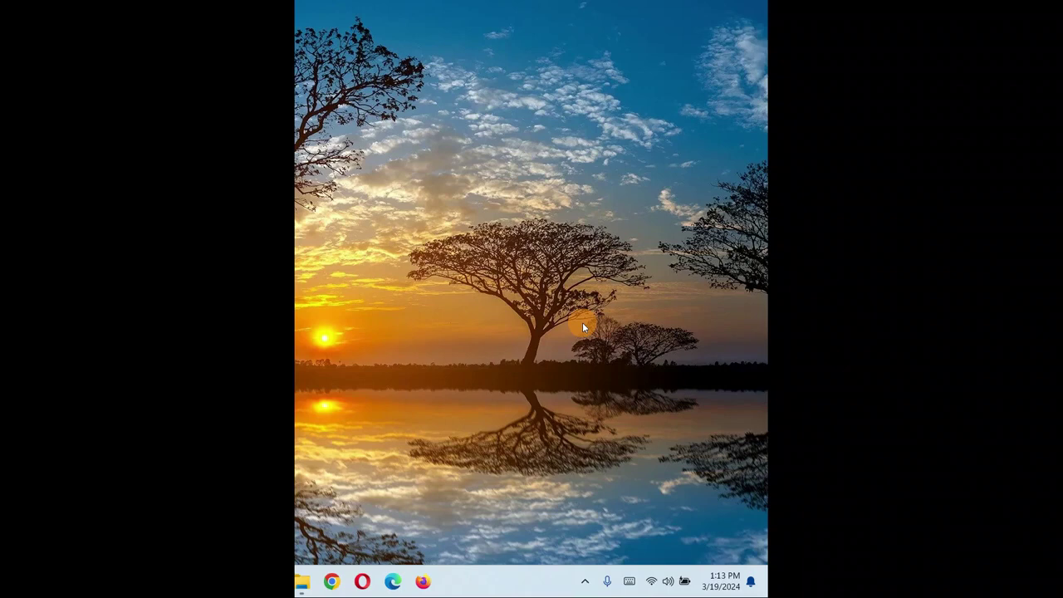
Step: Go from the System > Sound page to More sound settings and centre the classic Sound dialog
{"action": "right_click", "coordinate": [666, 582]}
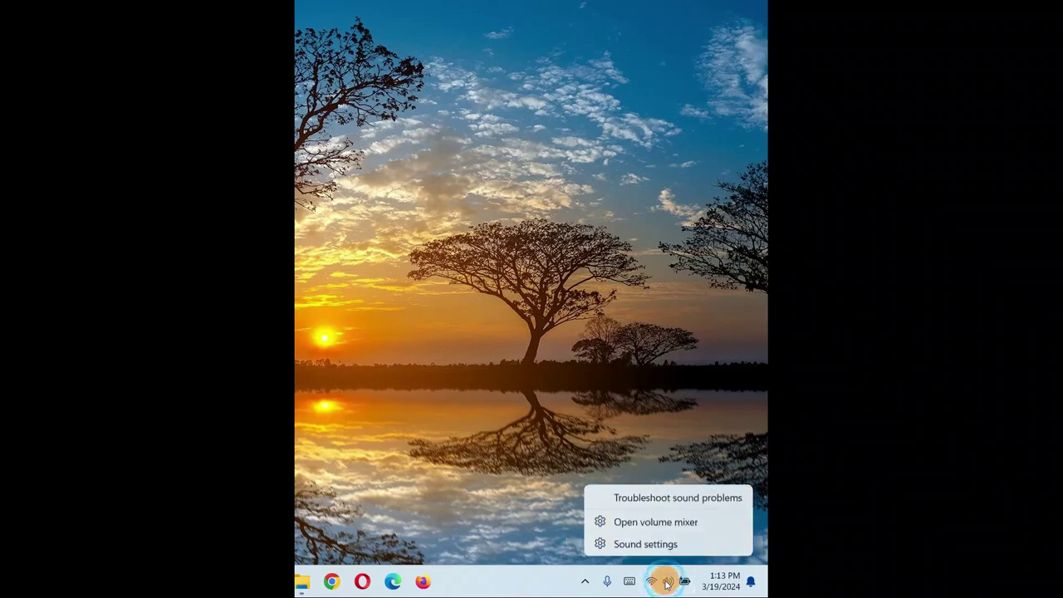
{"action": "left_click", "coordinate": [646, 548]}
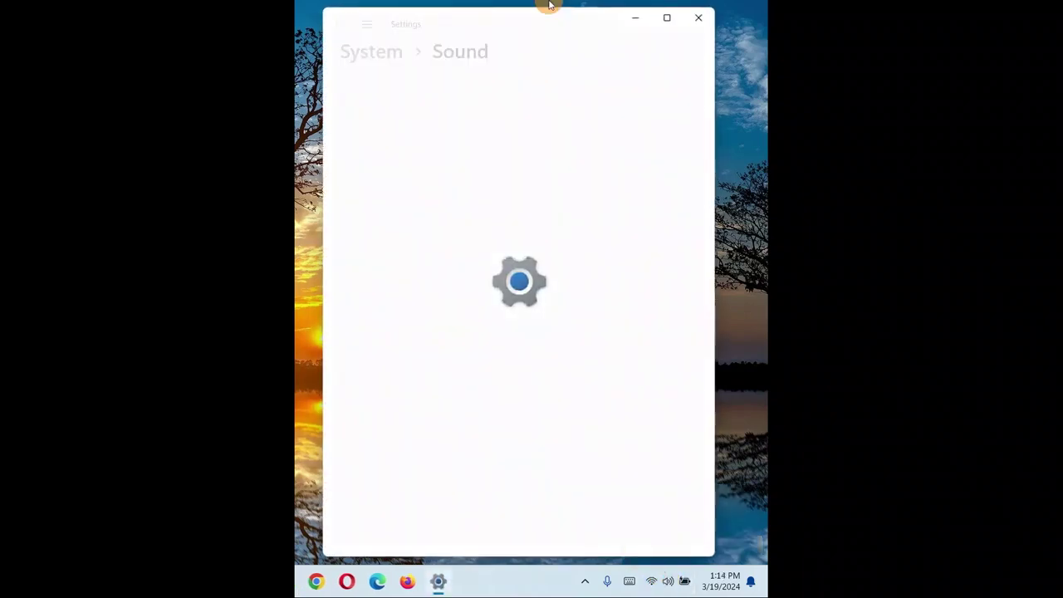
{"action": "left_click_drag", "start_coordinate": [503, 17], "coordinate": [531, 20]}
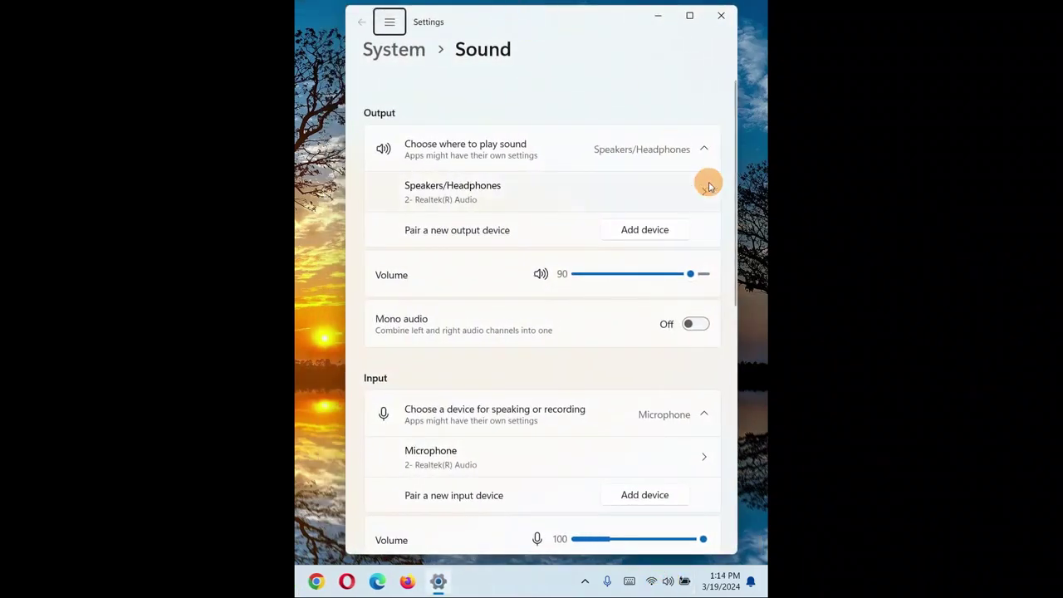
{"action": "left_click_drag", "start_coordinate": [733, 130], "coordinate": [737, 364]}
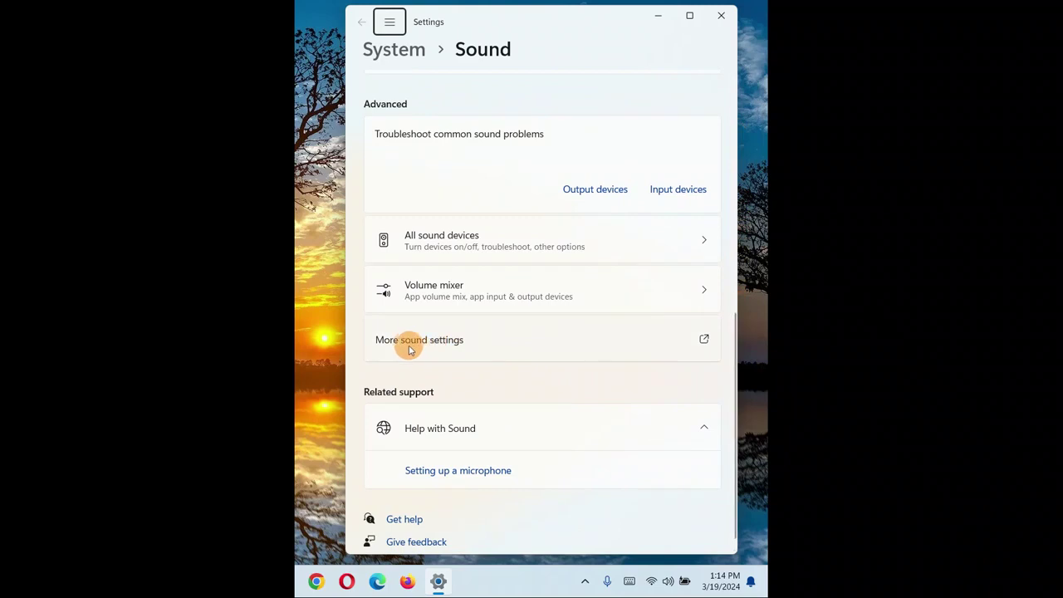
{"action": "left_click", "coordinate": [701, 352]}
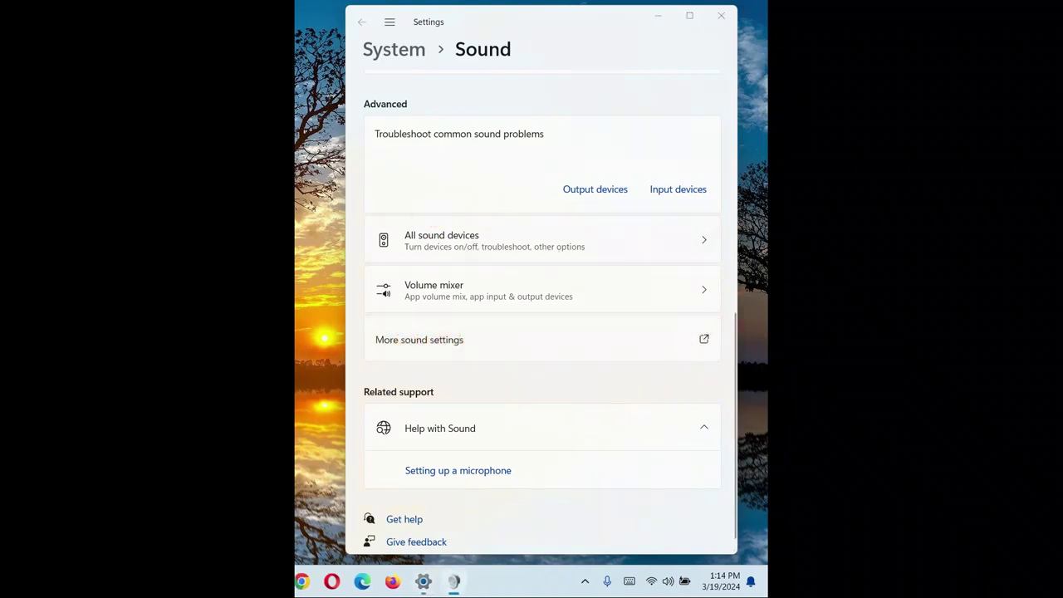
{"action": "left_click_drag", "start_coordinate": [418, 99], "coordinate": [527, 107]}
Step: Select the Headset, Headphones and Speakers/Headphones playback devices, then switch to the Recording devices
{"action": "left_click", "coordinate": [465, 249]}
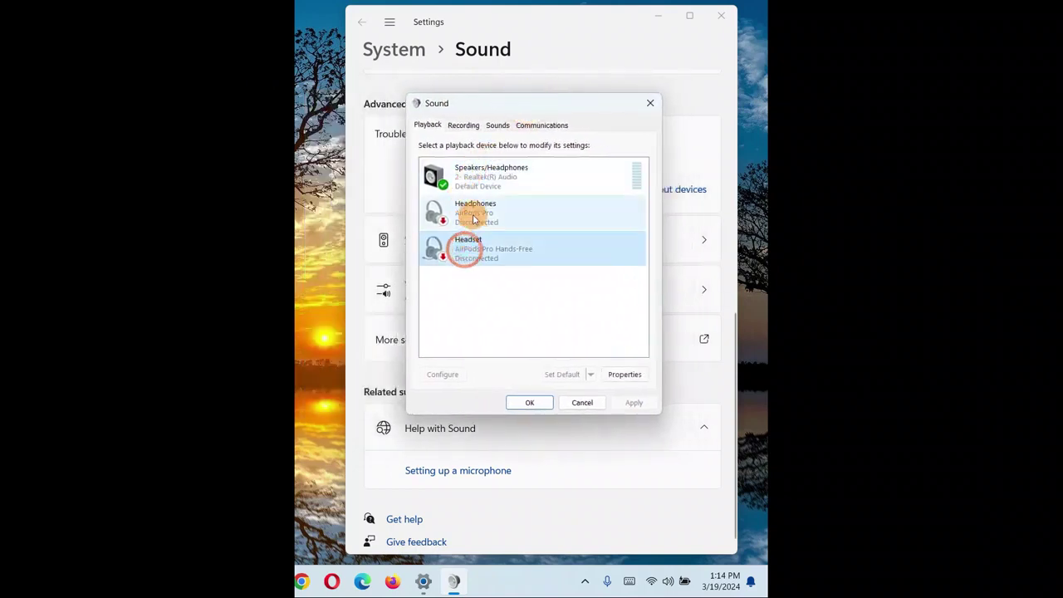
{"action": "left_click", "coordinate": [474, 217]}
{"action": "left_click", "coordinate": [474, 250]}
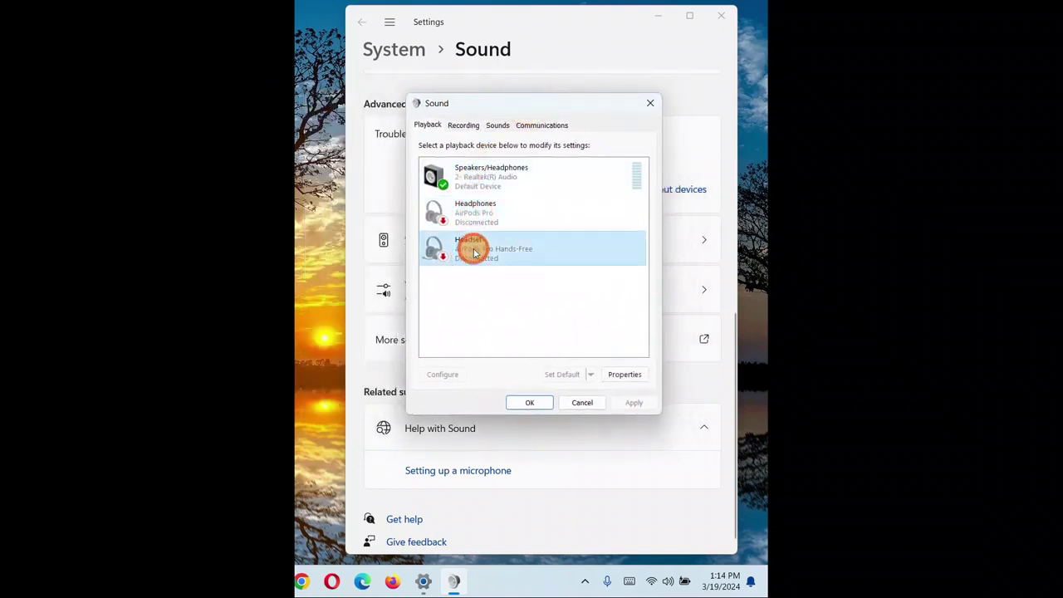
{"action": "left_click", "coordinate": [472, 173]}
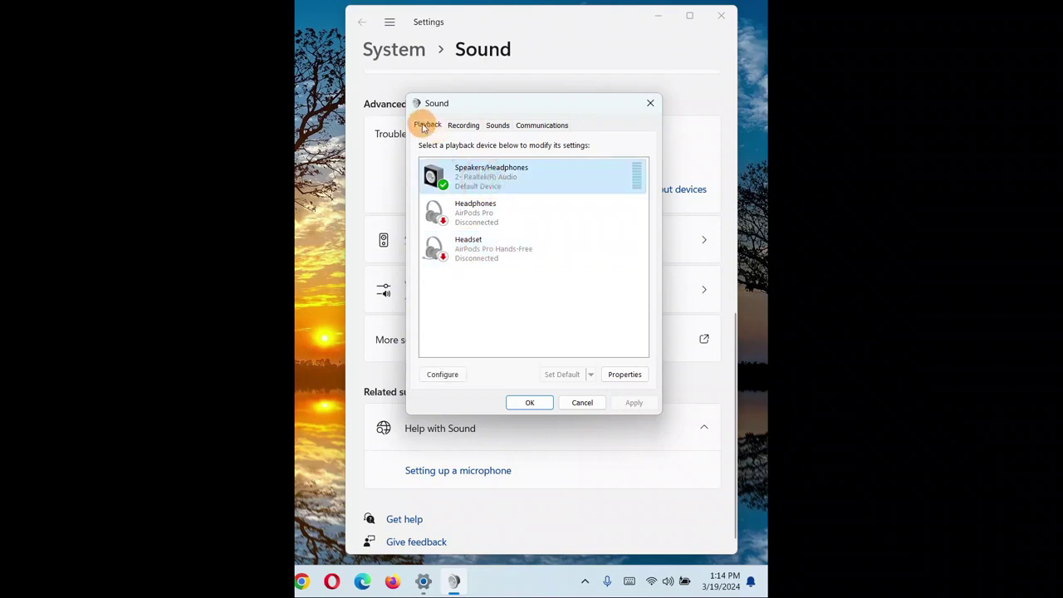
{"action": "left_click", "coordinate": [463, 127]}
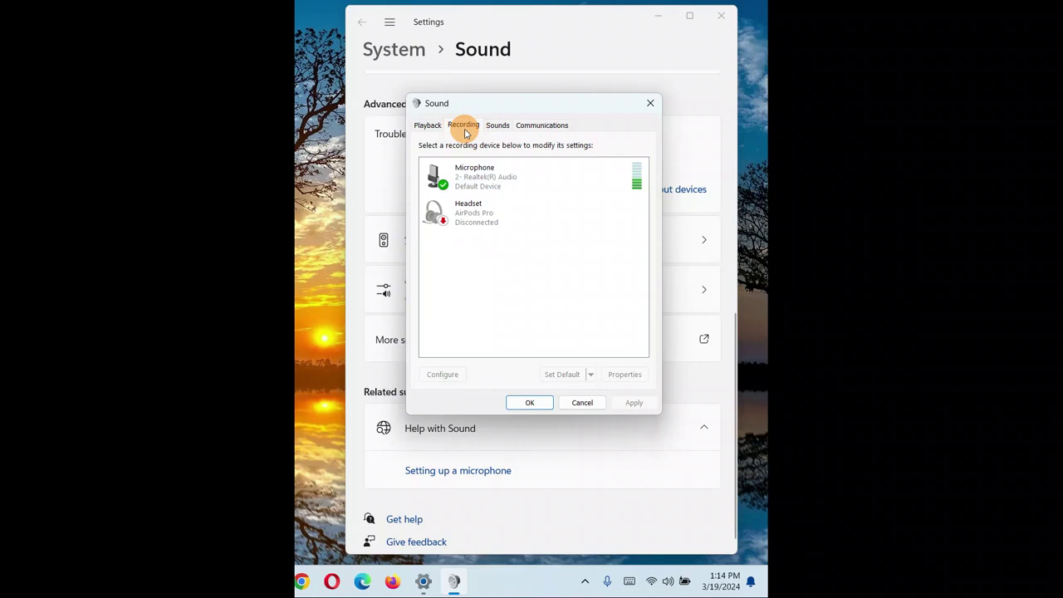
Step: Compare the Microphone and Headset recording devices by selecting each in turn
{"action": "left_click", "coordinate": [455, 173]}
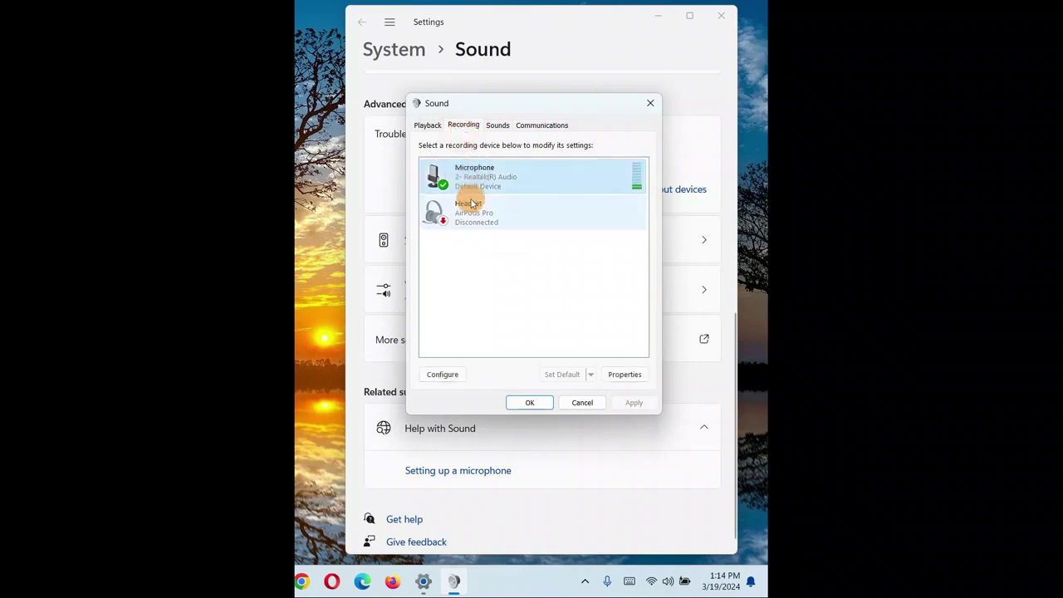
{"action": "left_click", "coordinate": [469, 204]}
{"action": "left_click", "coordinate": [464, 173]}
{"action": "left_click", "coordinate": [465, 218]}
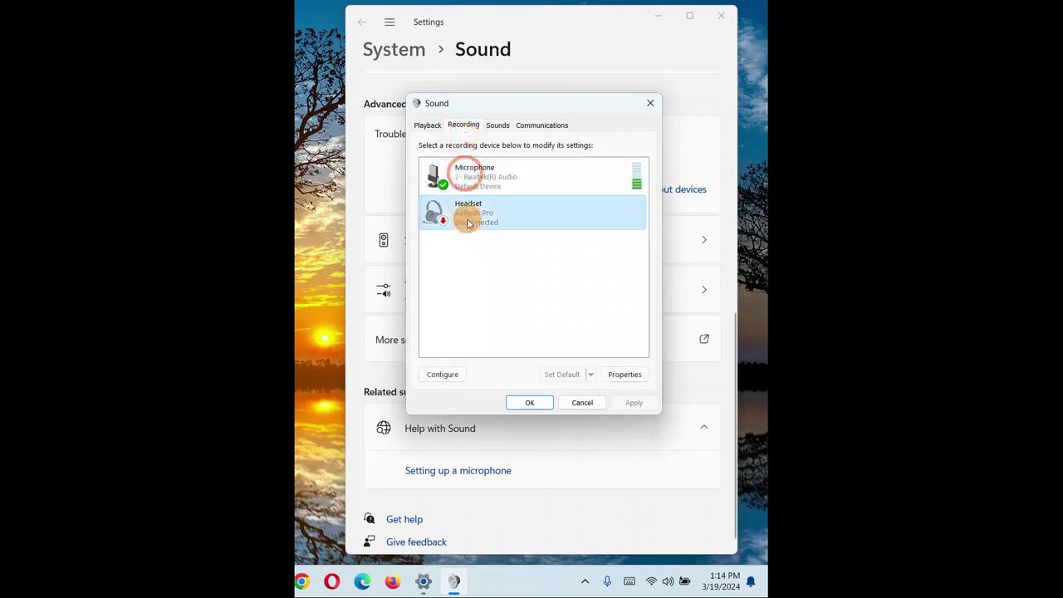
{"action": "left_click", "coordinate": [468, 176]}
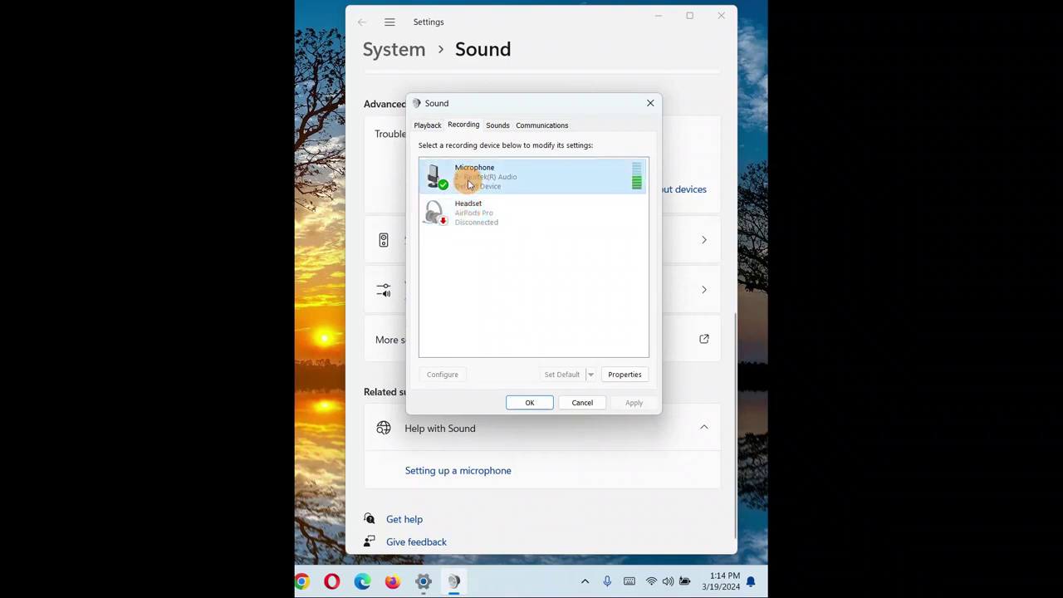
{"action": "left_click", "coordinate": [470, 205]}
{"action": "left_click", "coordinate": [471, 171]}
{"action": "left_click", "coordinate": [470, 213]}
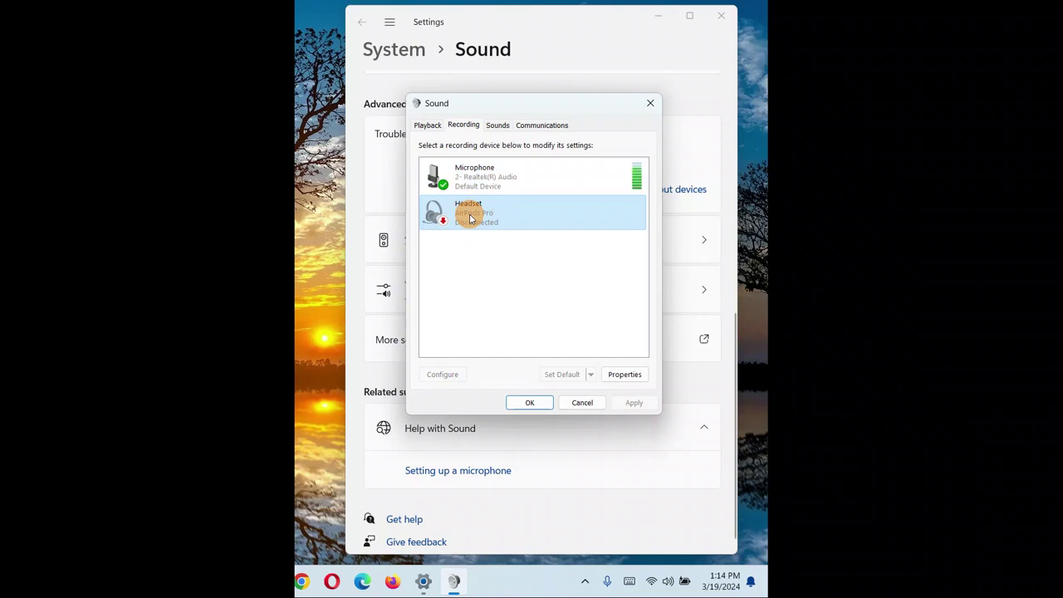
{"action": "left_click", "coordinate": [470, 186]}
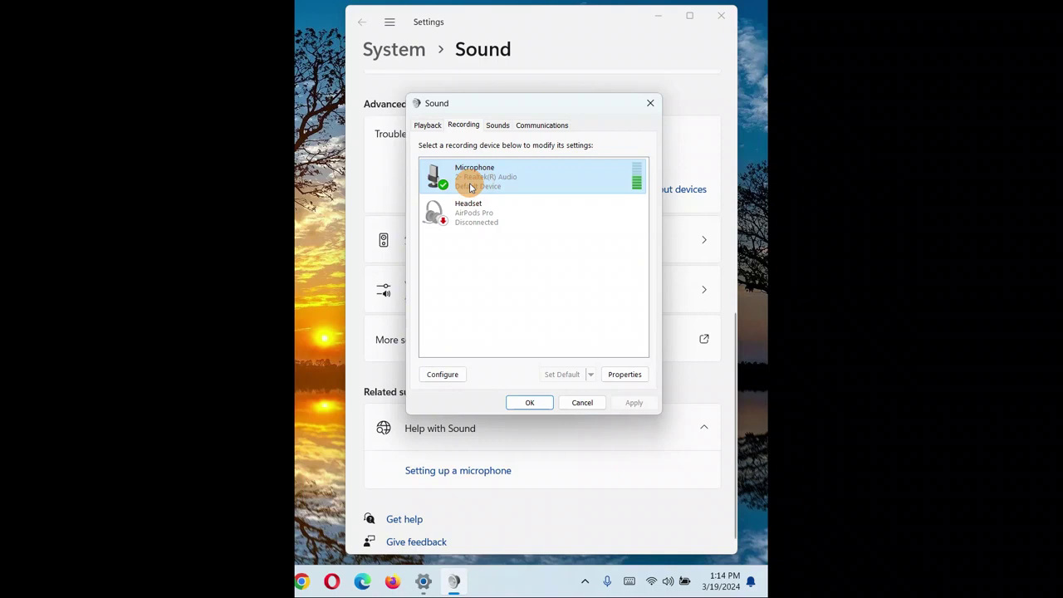
Step: Settle on the Realtek Microphone and open its Properties
{"action": "left_click", "coordinate": [468, 207]}
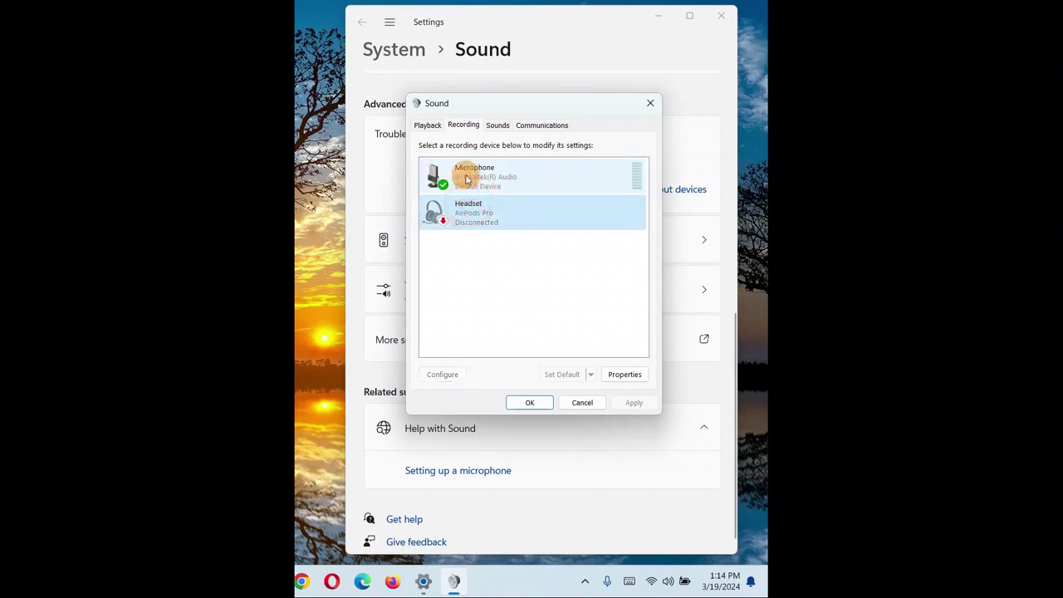
{"action": "left_click", "coordinate": [463, 176]}
{"action": "left_click", "coordinate": [465, 179]}
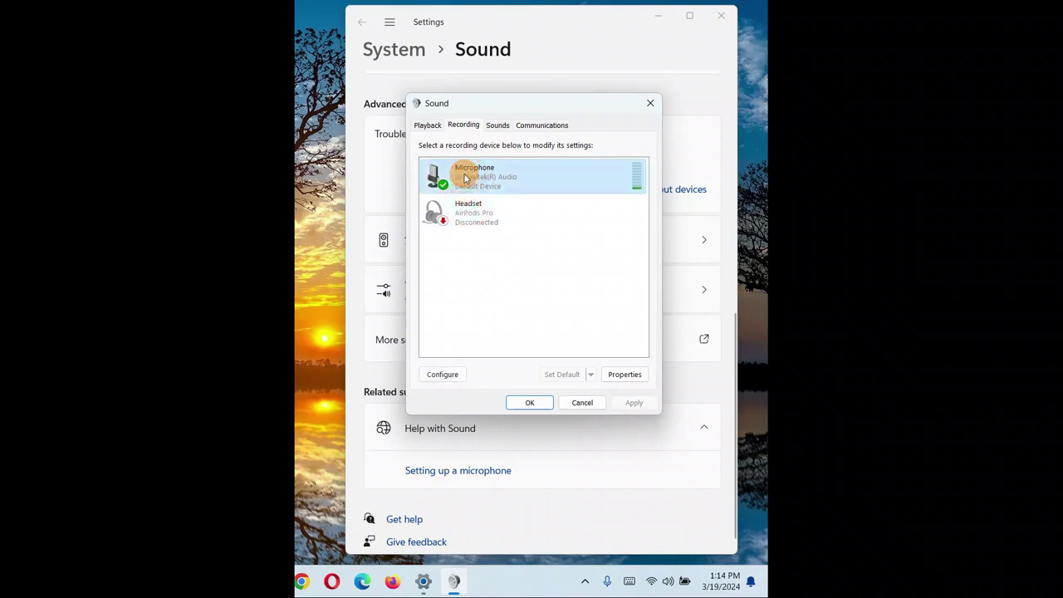
{"action": "left_click", "coordinate": [465, 208]}
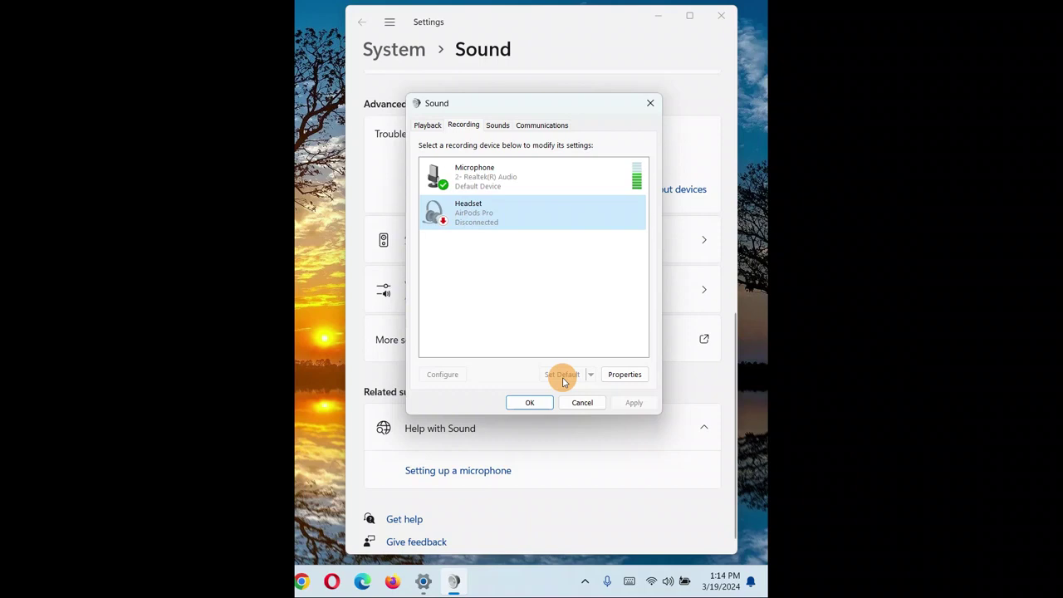
{"action": "left_click", "coordinate": [483, 175]}
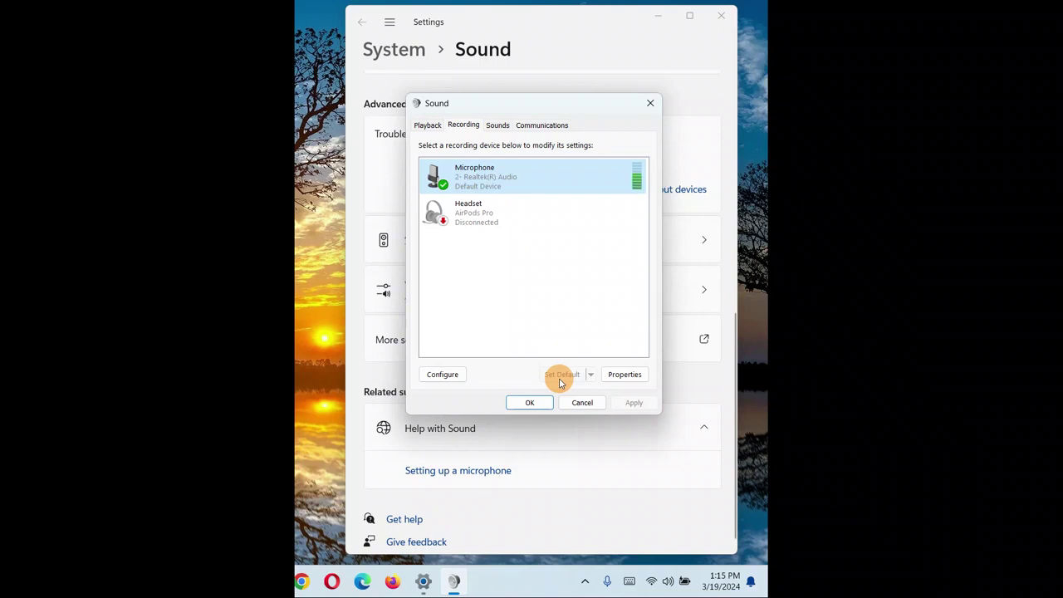
{"action": "left_click", "coordinate": [489, 202]}
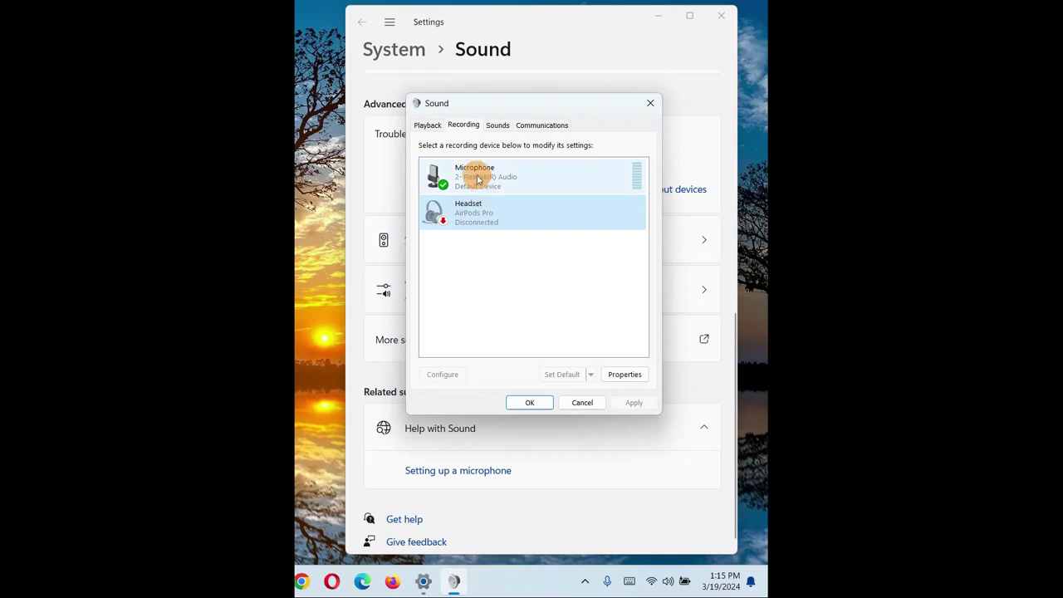
{"action": "left_click", "coordinate": [478, 180]}
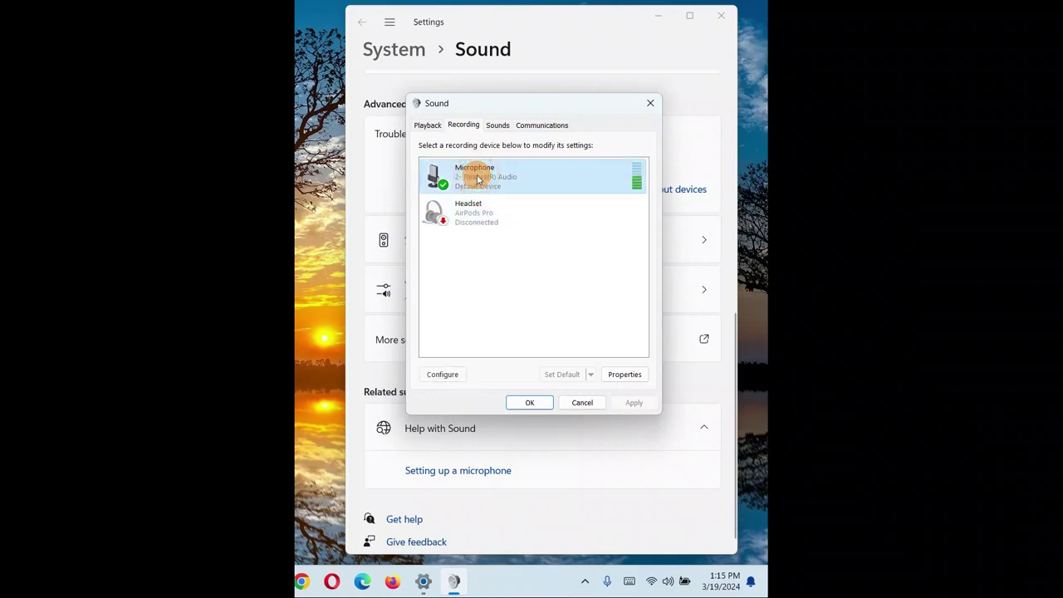
{"action": "left_click", "coordinate": [487, 180]}
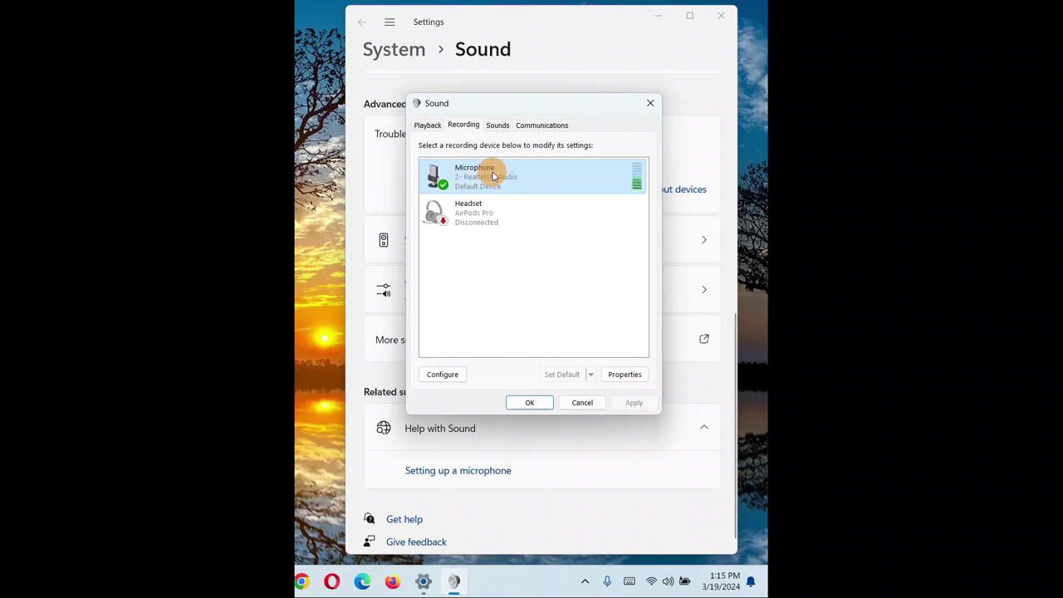
{"action": "left_click", "coordinate": [622, 375]}
Step: On the Levels tab, keep the microphone at 100 and lower Microphone Boost to +10.0 dB
{"action": "left_click_drag", "start_coordinate": [605, 158], "coordinate": [570, 83]}
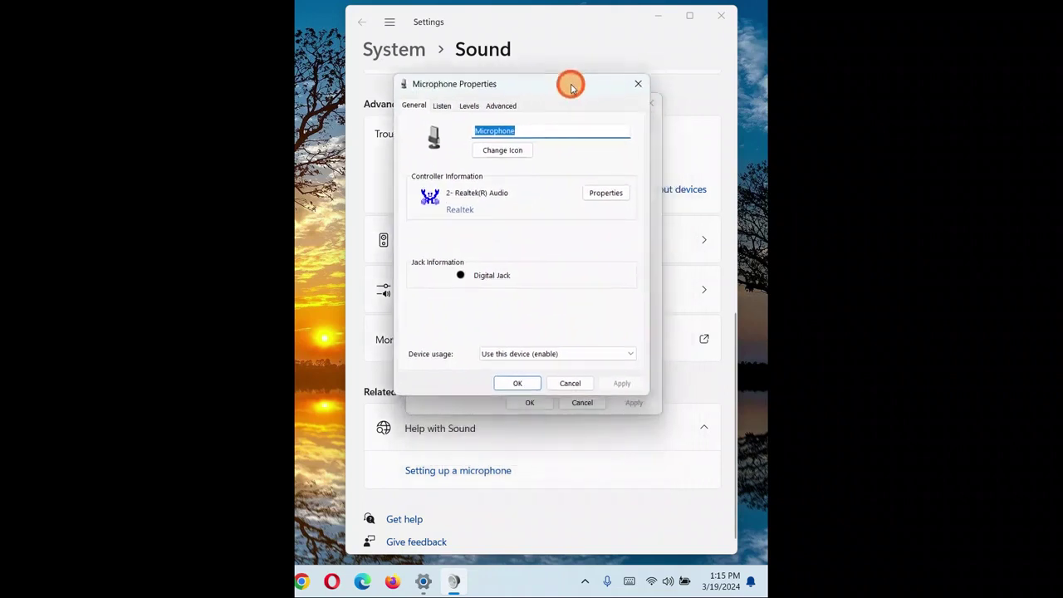
{"action": "left_click", "coordinate": [467, 102]}
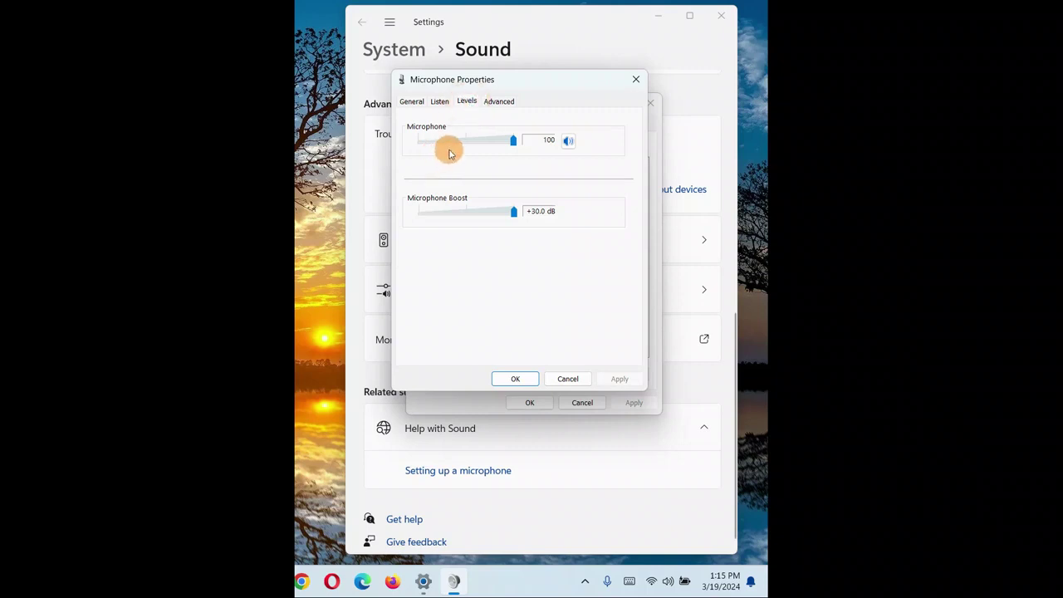
{"action": "mouse_move", "coordinate": [512, 144]}
{"action": "left_mouse_down"}
{"action": "mouse_move", "coordinate": [427, 141]}
{"action": "mouse_move", "coordinate": [516, 146]}
{"action": "left_mouse_up"}
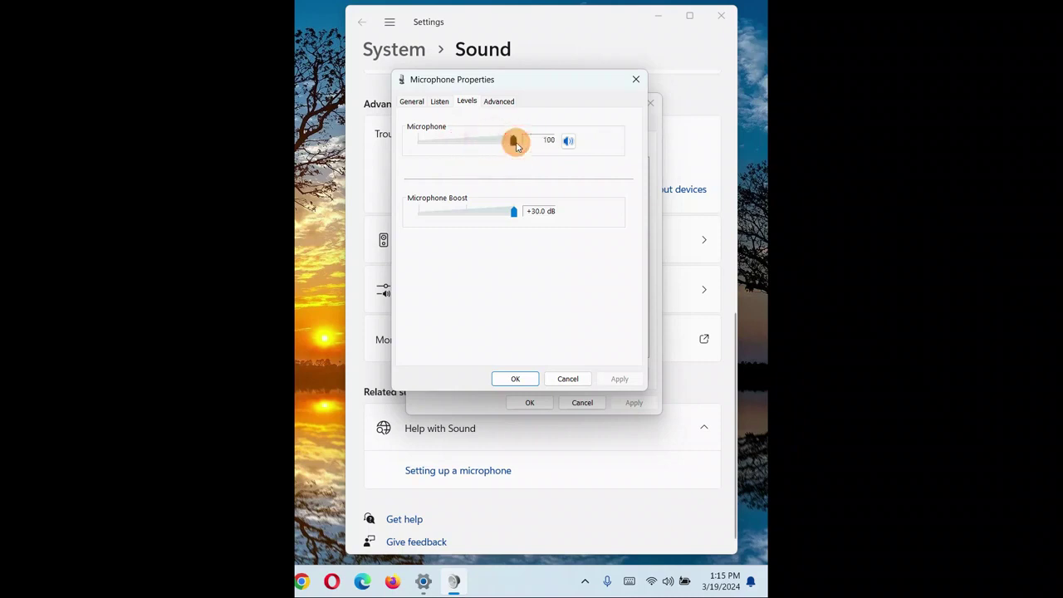
{"action": "mouse_move", "coordinate": [515, 211]}
{"action": "left_mouse_down"}
{"action": "mouse_move", "coordinate": [418, 214]}
{"action": "mouse_move", "coordinate": [519, 215]}
{"action": "left_mouse_up"}
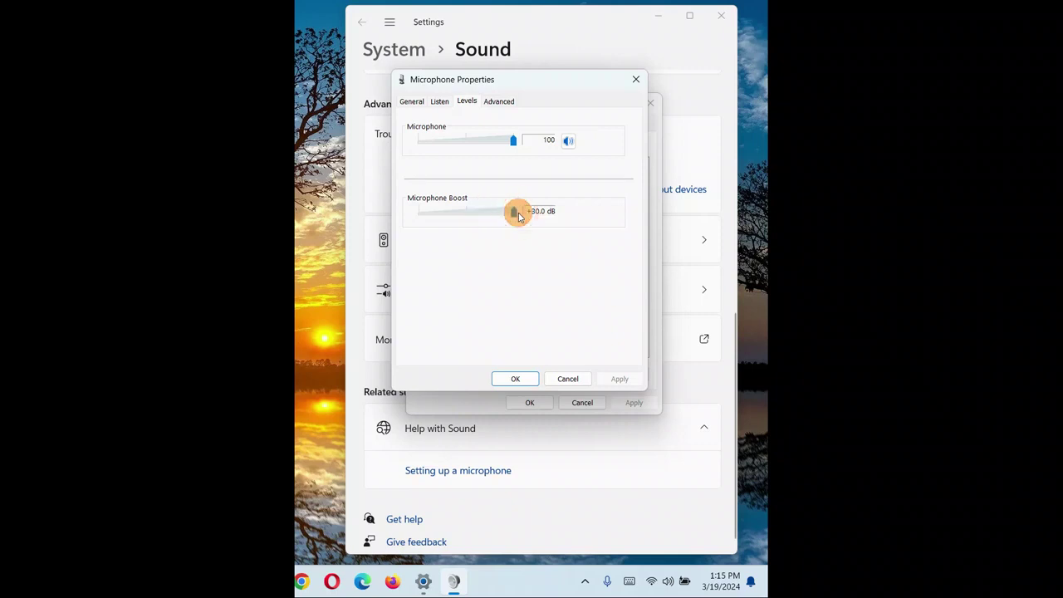
{"action": "left_click", "coordinate": [514, 381]}
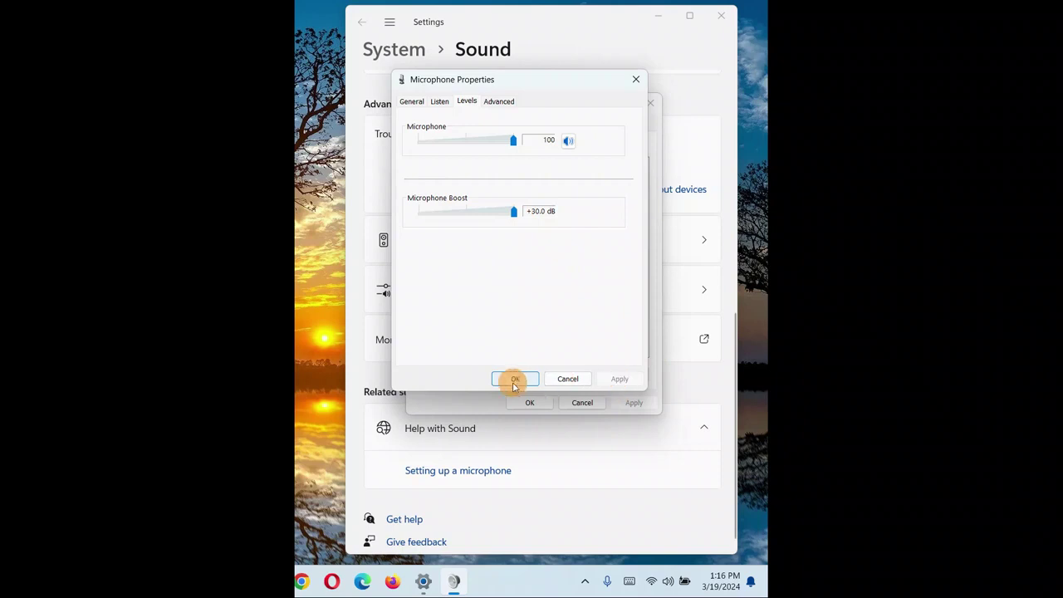
{"action": "left_click_drag", "start_coordinate": [514, 211], "coordinate": [442, 209]}
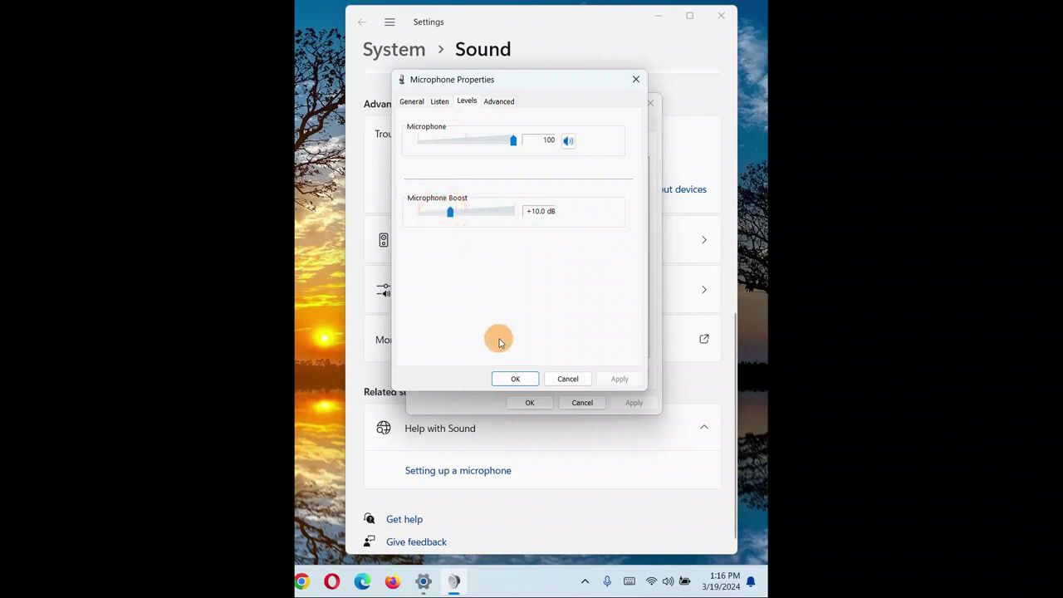
Step: Reopen the Microphone's Levels, raise Microphone Boost to +20.0 dB and confirm with OK
{"action": "left_click", "coordinate": [514, 378]}
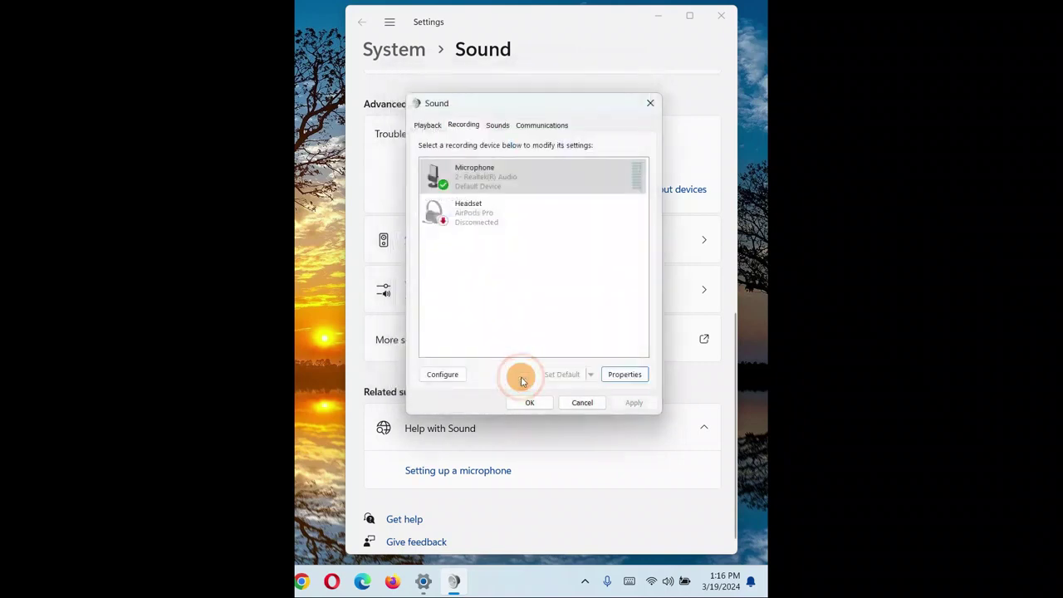
{"action": "left_click", "coordinate": [637, 192]}
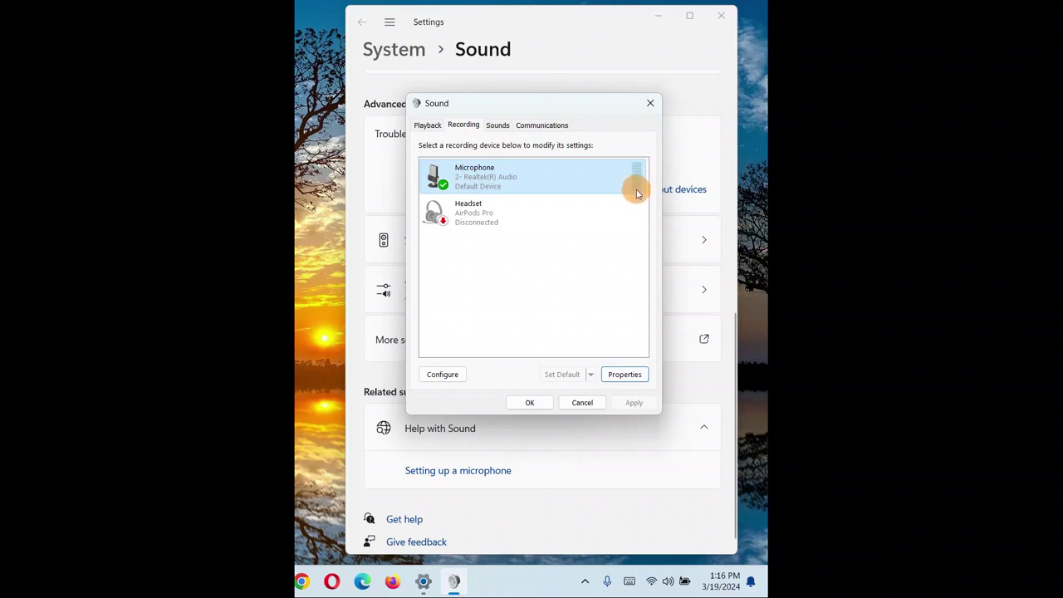
{"action": "left_click", "coordinate": [623, 374]}
{"action": "left_click", "coordinate": [503, 176]}
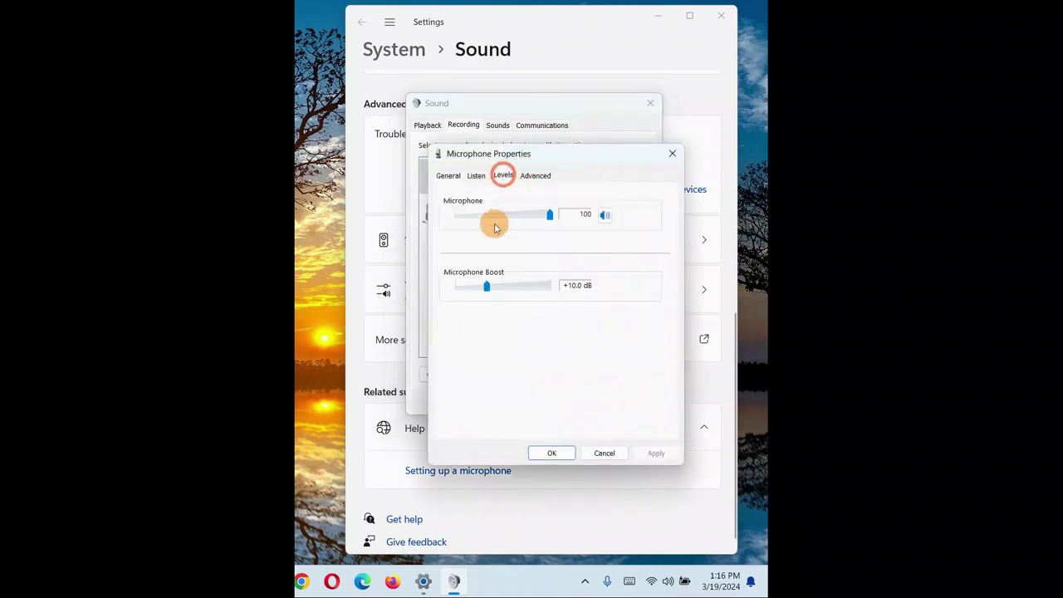
{"action": "left_click_drag", "start_coordinate": [487, 290], "coordinate": [518, 286]}
{"action": "left_click", "coordinate": [549, 454]}
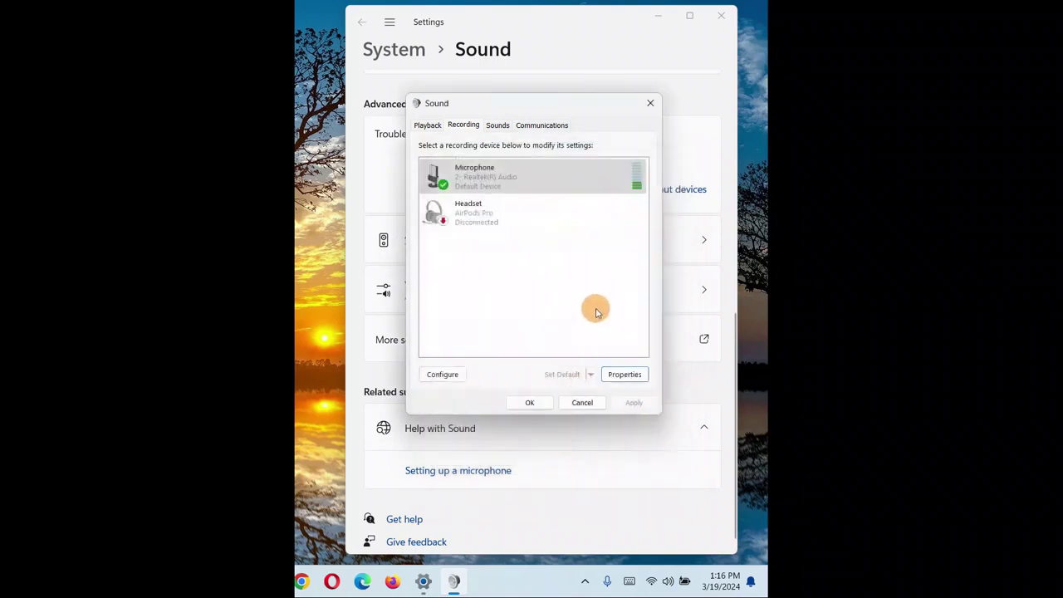
{"action": "left_click", "coordinate": [640, 193]}
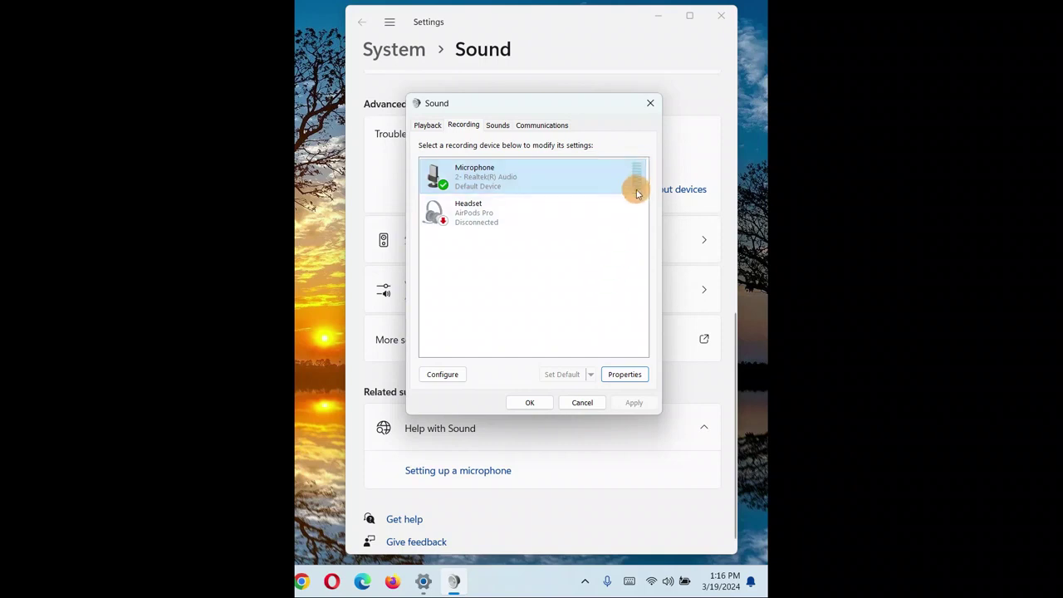
Step: Raise the Microphone Boost to +30.0 dB, keeping the level at 100, and confirm
{"action": "left_click", "coordinate": [624, 374]}
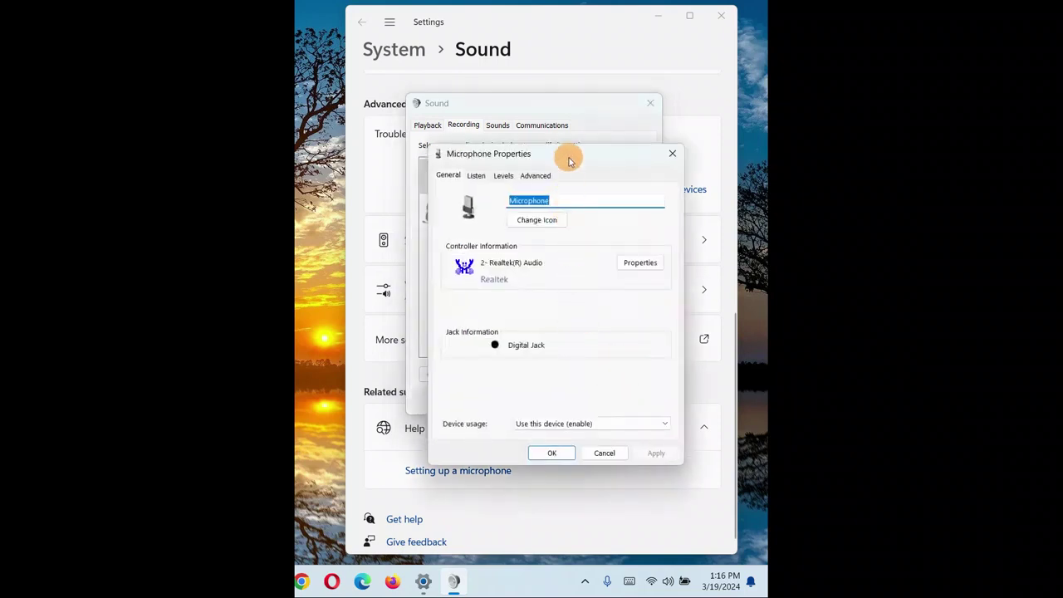
{"action": "left_click_drag", "start_coordinate": [569, 151], "coordinate": [549, 120]}
{"action": "left_click", "coordinate": [483, 146]}
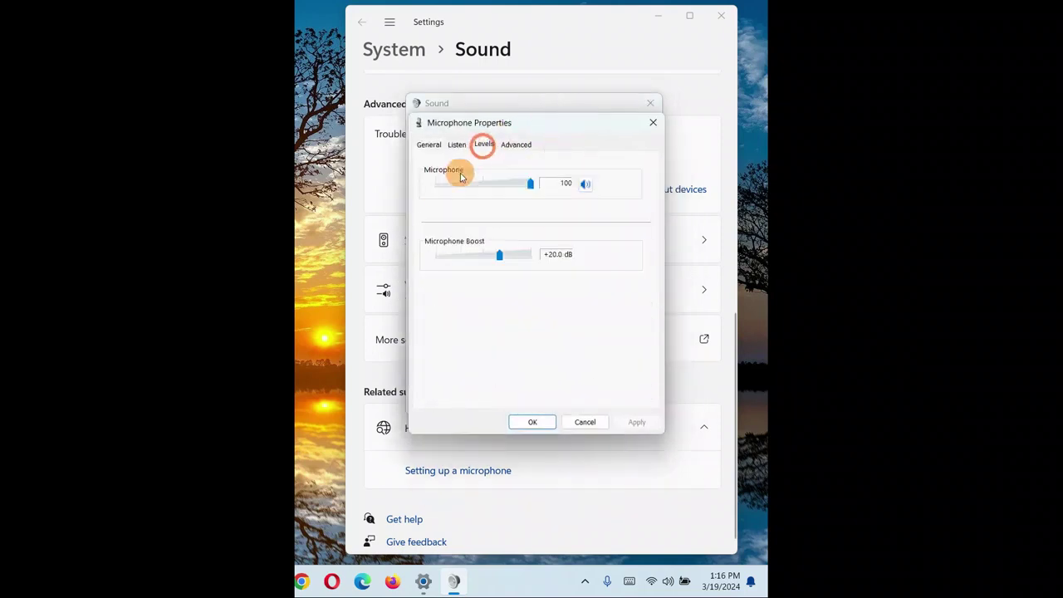
{"action": "left_click_drag", "start_coordinate": [500, 261], "coordinate": [533, 256]}
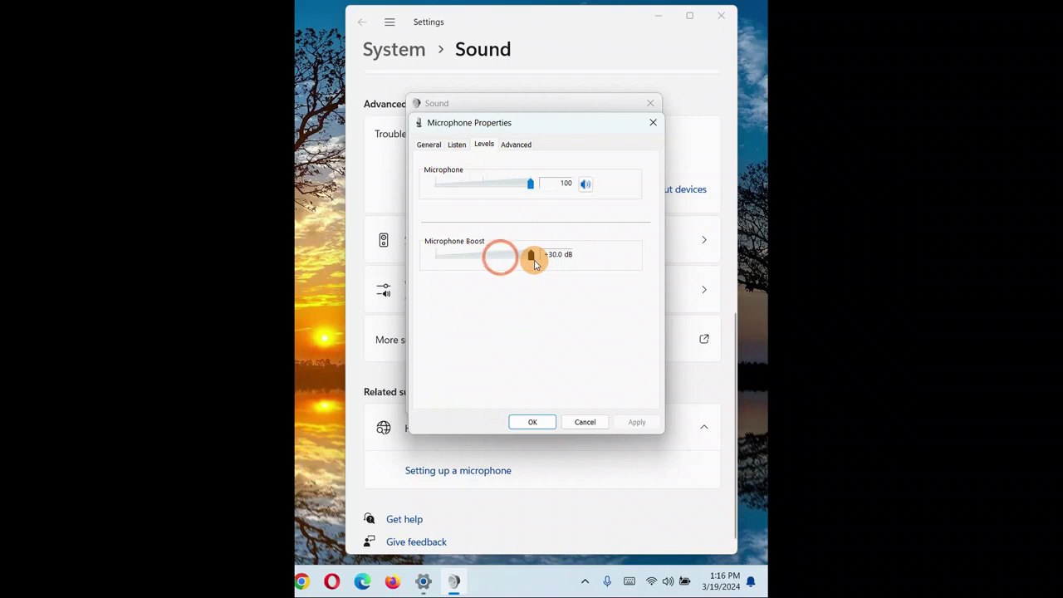
{"action": "left_click", "coordinate": [532, 421]}
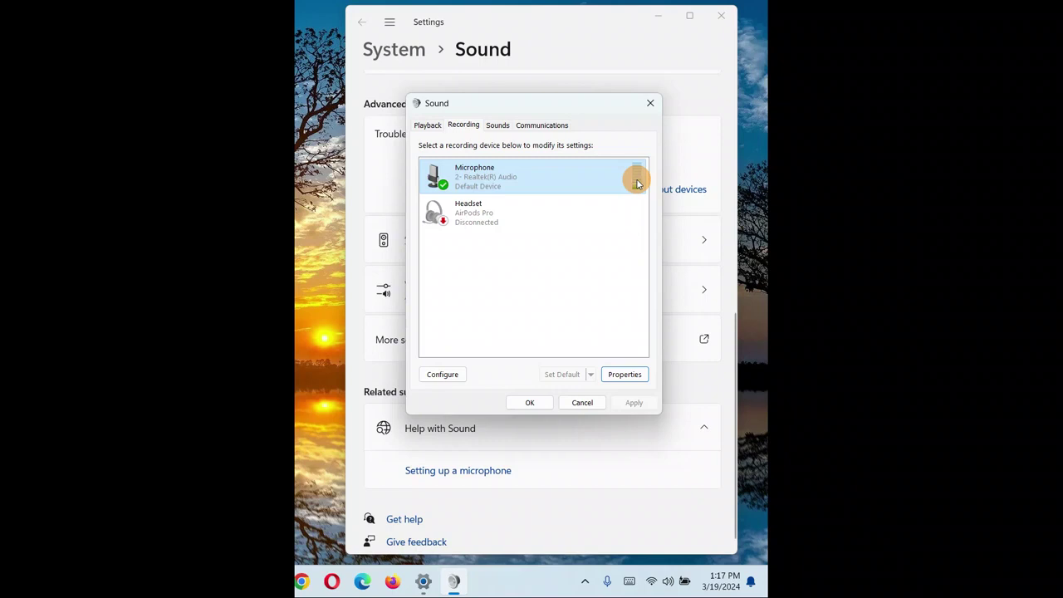
Step: Keep the microphone's default format at 2 channel, 16 bit, 48000 Hz (DVD Quality)
{"action": "left_click", "coordinate": [625, 373]}
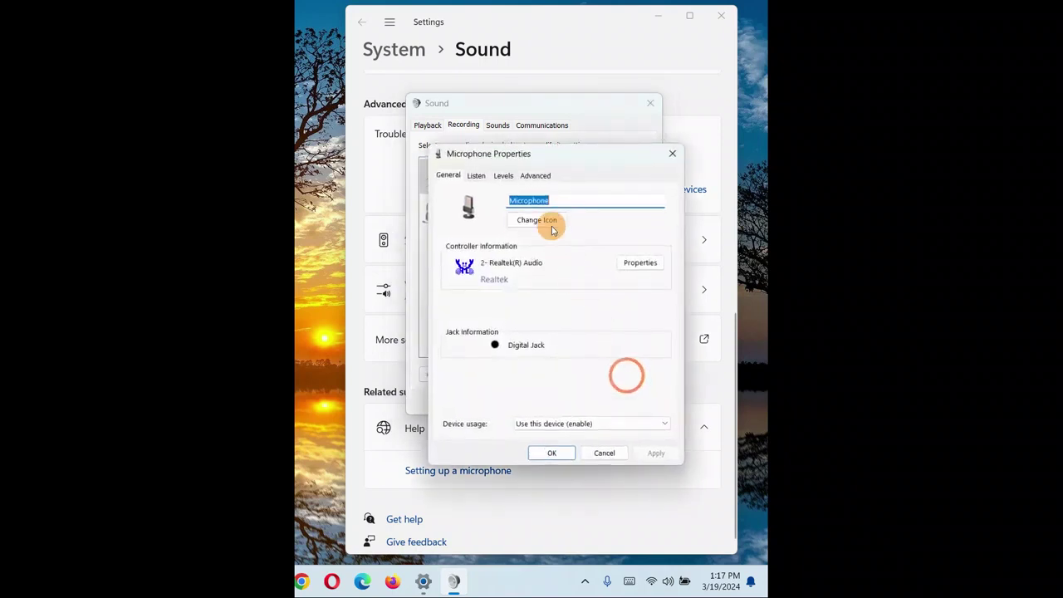
{"action": "left_click", "coordinate": [503, 176]}
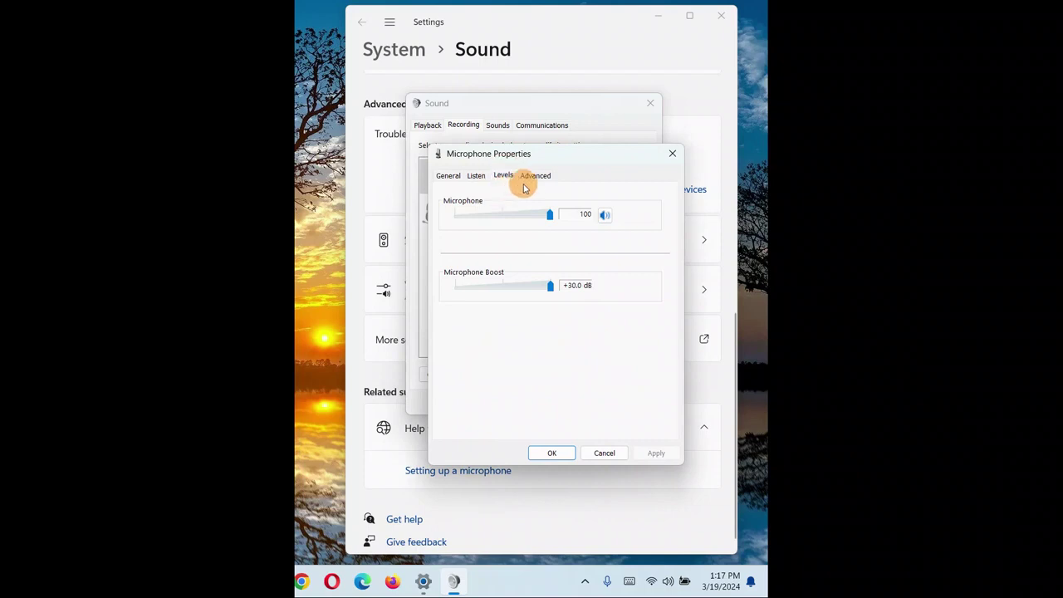
{"action": "left_click", "coordinate": [534, 176]}
{"action": "left_click_drag", "start_coordinate": [593, 154], "coordinate": [591, 106]}
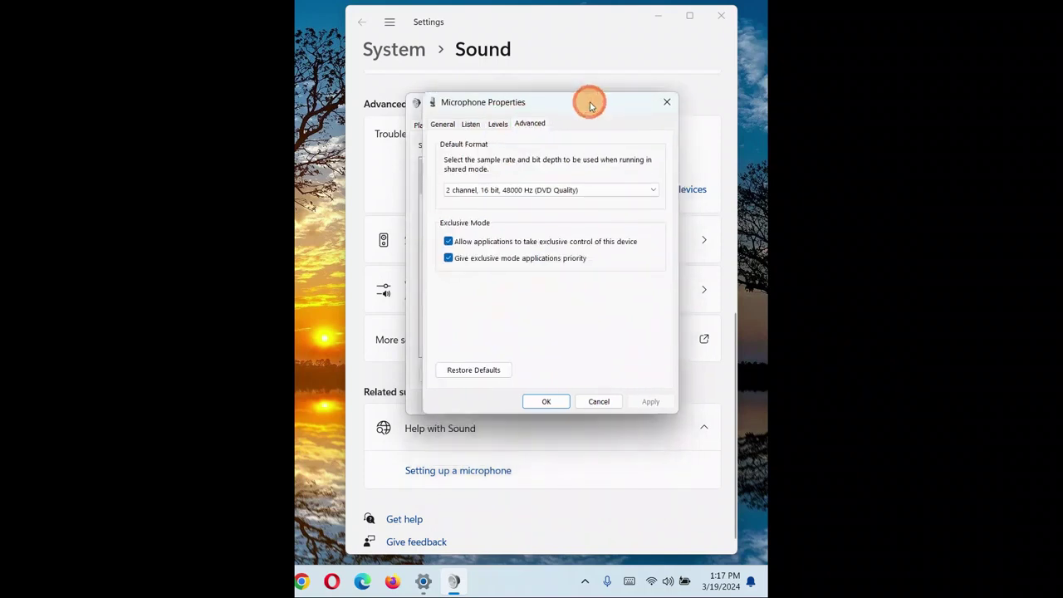
{"action": "left_click", "coordinate": [605, 190]}
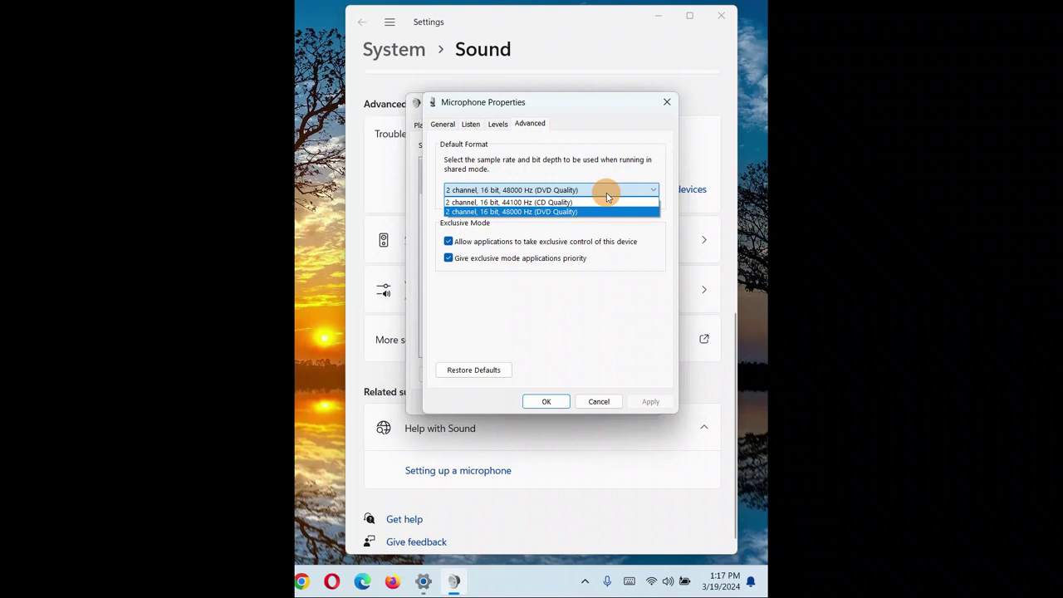
{"action": "left_click", "coordinate": [581, 339]}
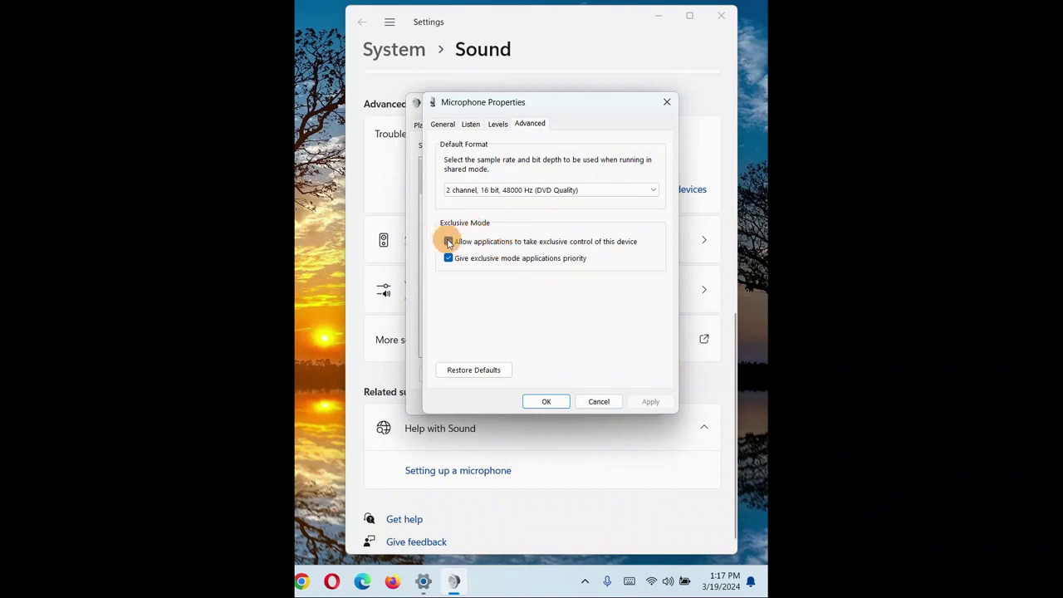
Step: Enable exclusive control and exclusive-mode application priority for the microphone, then confirm with OK
{"action": "left_click", "coordinate": [446, 240]}
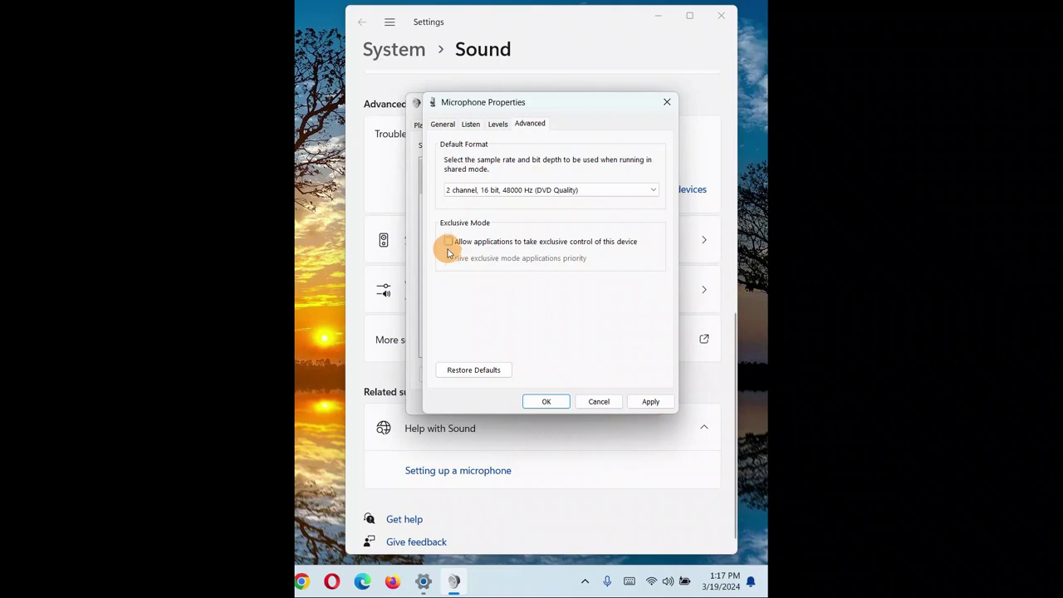
{"action": "left_click", "coordinate": [447, 241]}
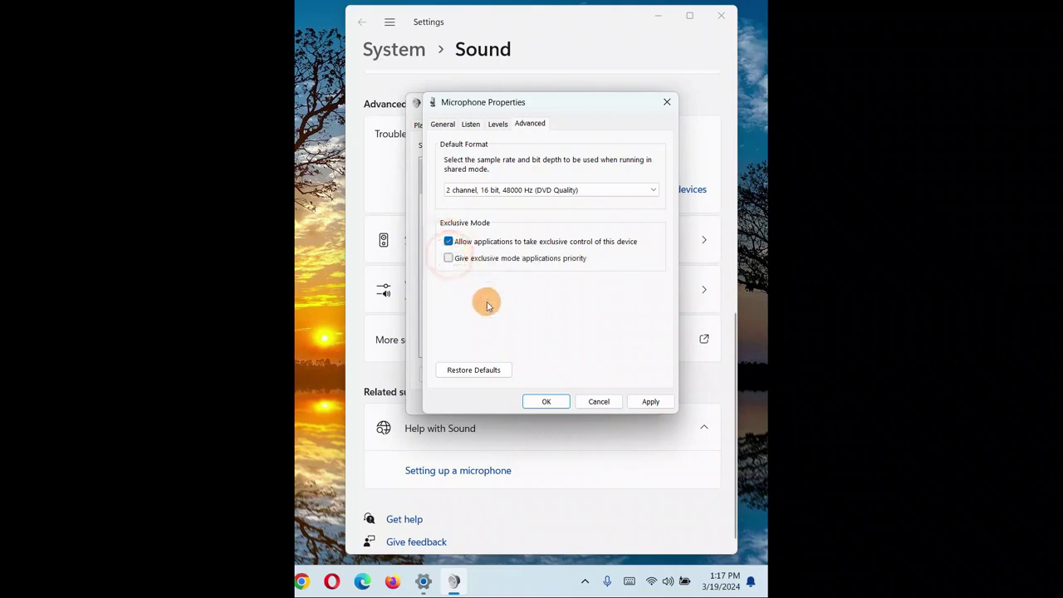
{"action": "left_click", "coordinate": [449, 258]}
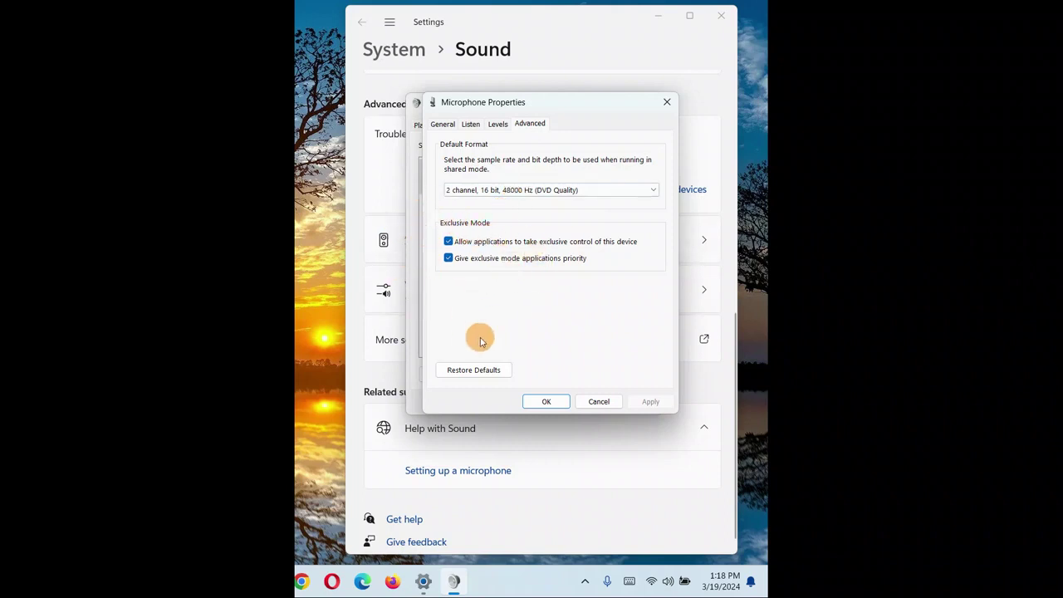
{"action": "left_click", "coordinate": [546, 402]}
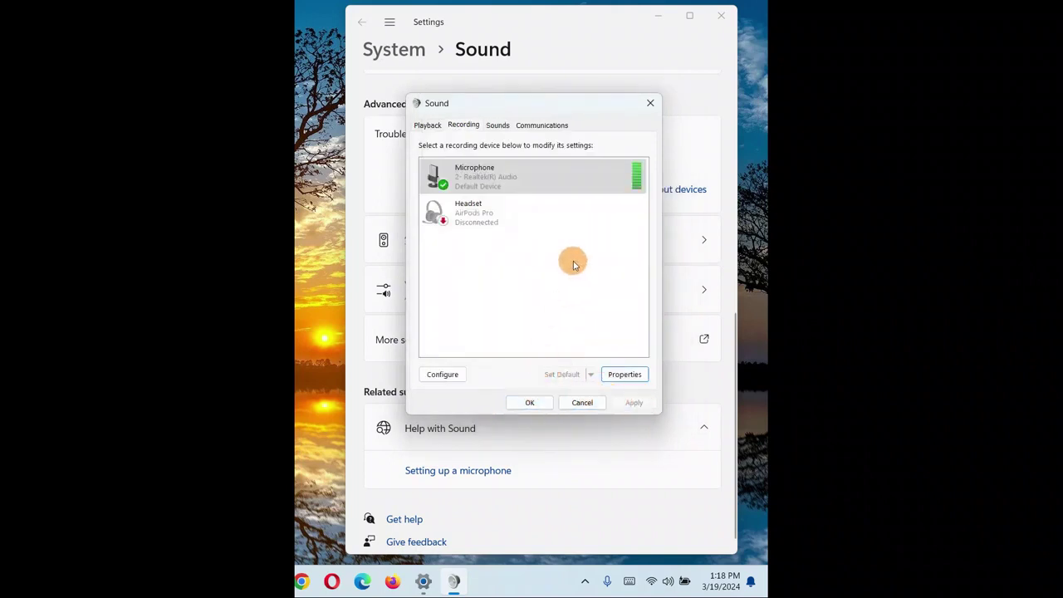
Step: View the Realtek(R) Audio driver details: Realtek Semiconductor Corp., version 6.0.1.8036, dated 1/5/2017
{"action": "left_click", "coordinate": [625, 374]}
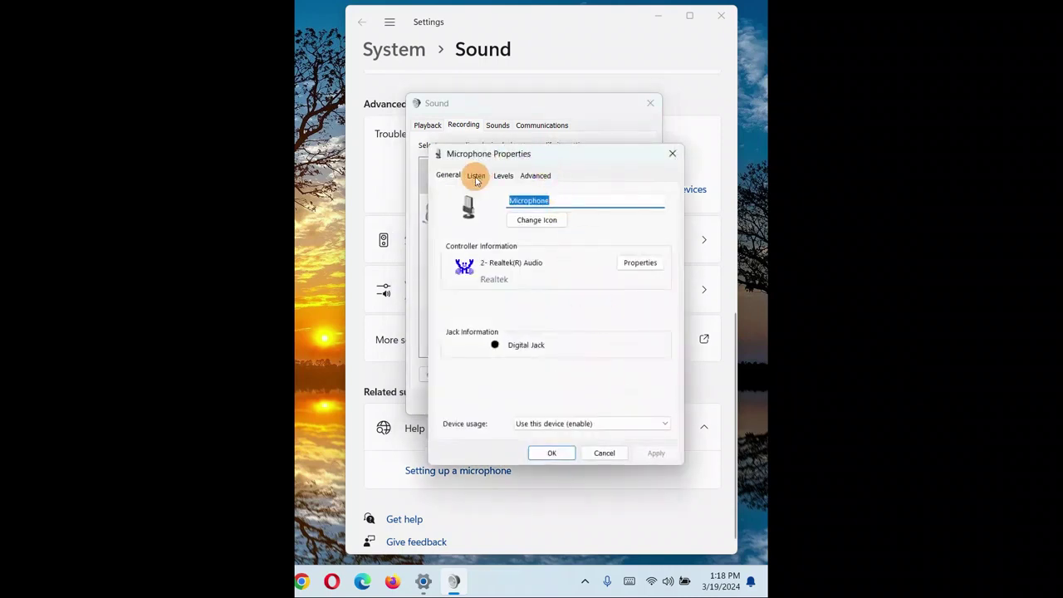
{"action": "left_click", "coordinate": [639, 263]}
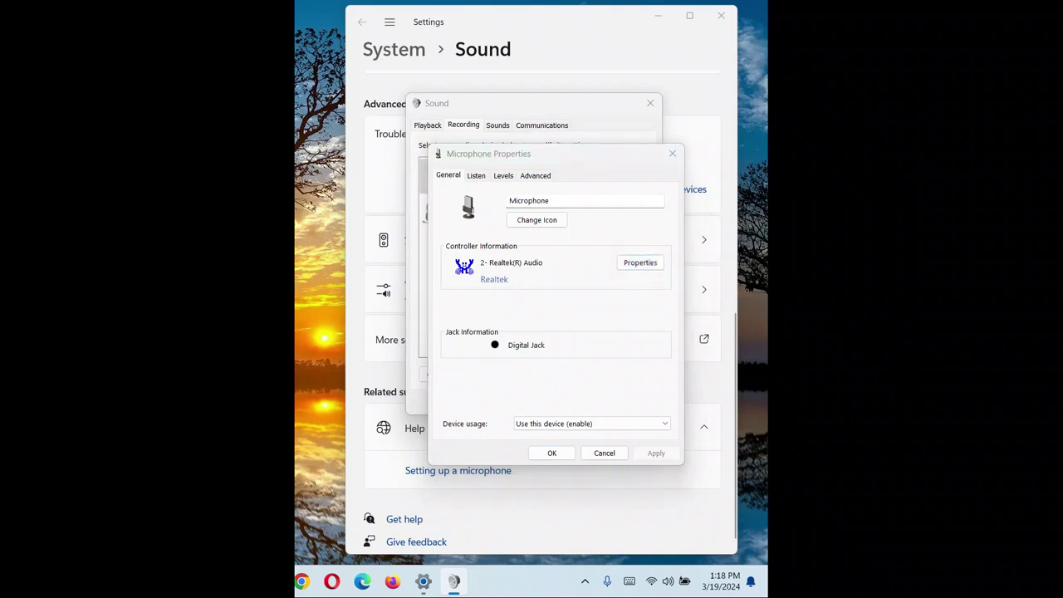
{"action": "left_click_drag", "start_coordinate": [553, 166], "coordinate": [569, 108]}
{"action": "left_click", "coordinate": [470, 365]}
{"action": "left_click_drag", "start_coordinate": [536, 174], "coordinate": [636, 98]}
{"action": "left_click", "coordinate": [473, 129]}
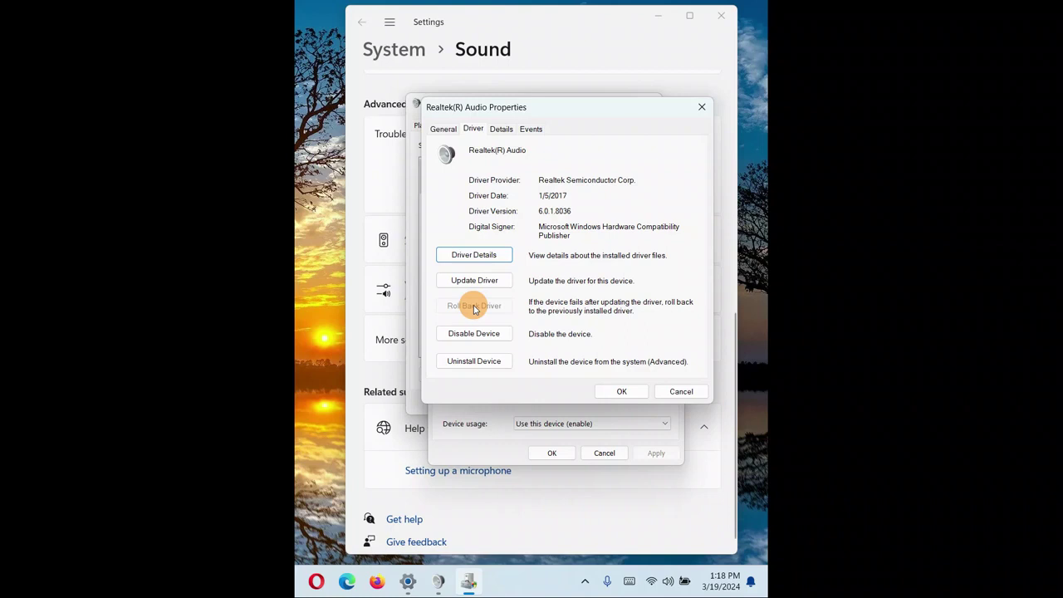
Step: Close the Realtek, Microphone and Sound dialogs with OK, returning to the Settings Sound page
{"action": "left_click", "coordinate": [635, 392]}
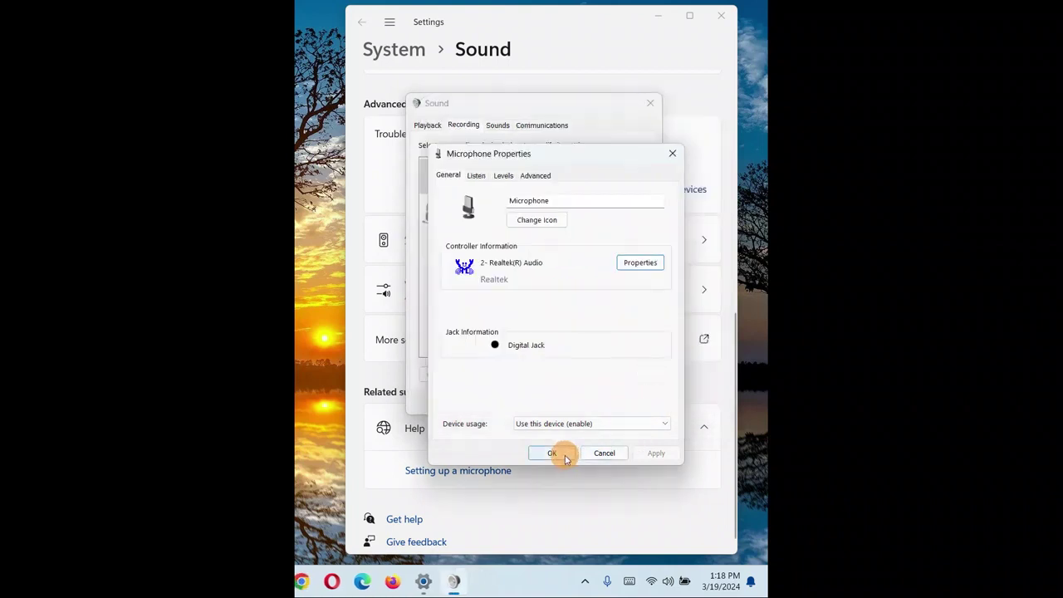
{"action": "left_click", "coordinate": [552, 453]}
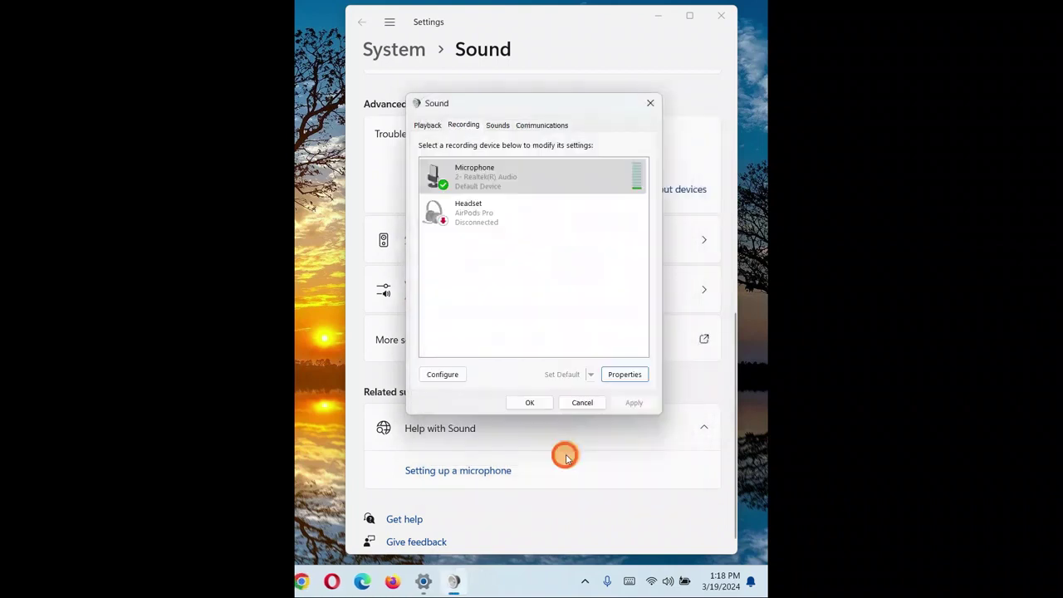
{"action": "left_click", "coordinate": [530, 402]}
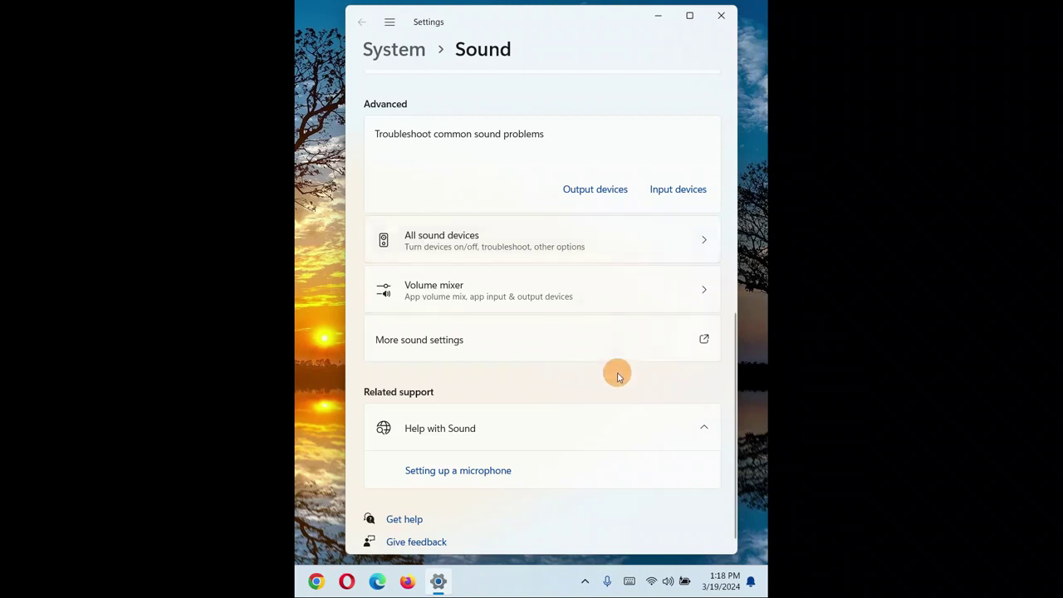
{"action": "left_click_drag", "start_coordinate": [735, 324], "coordinate": [738, 279]}
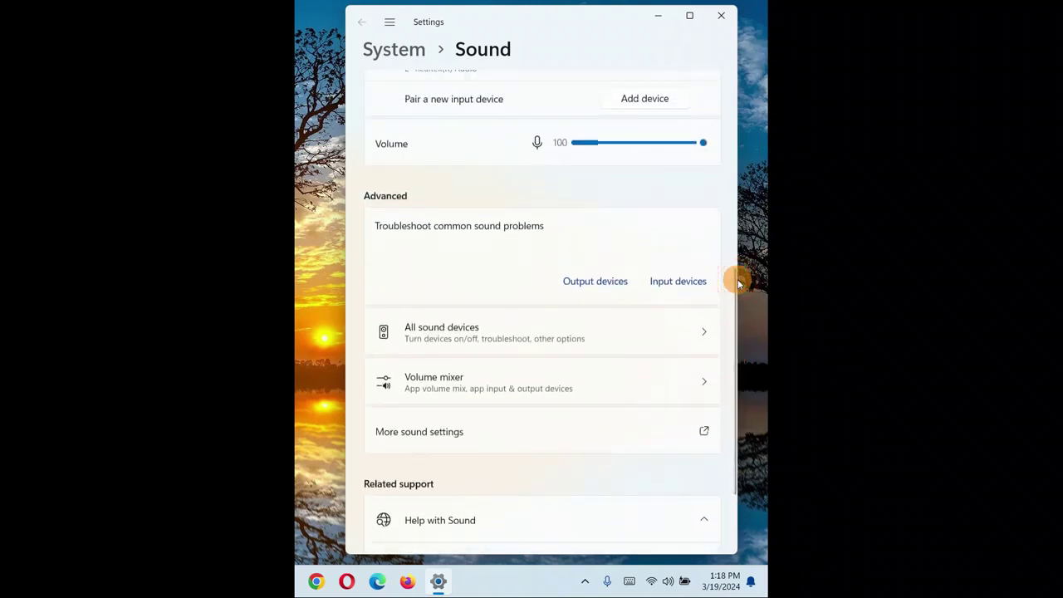